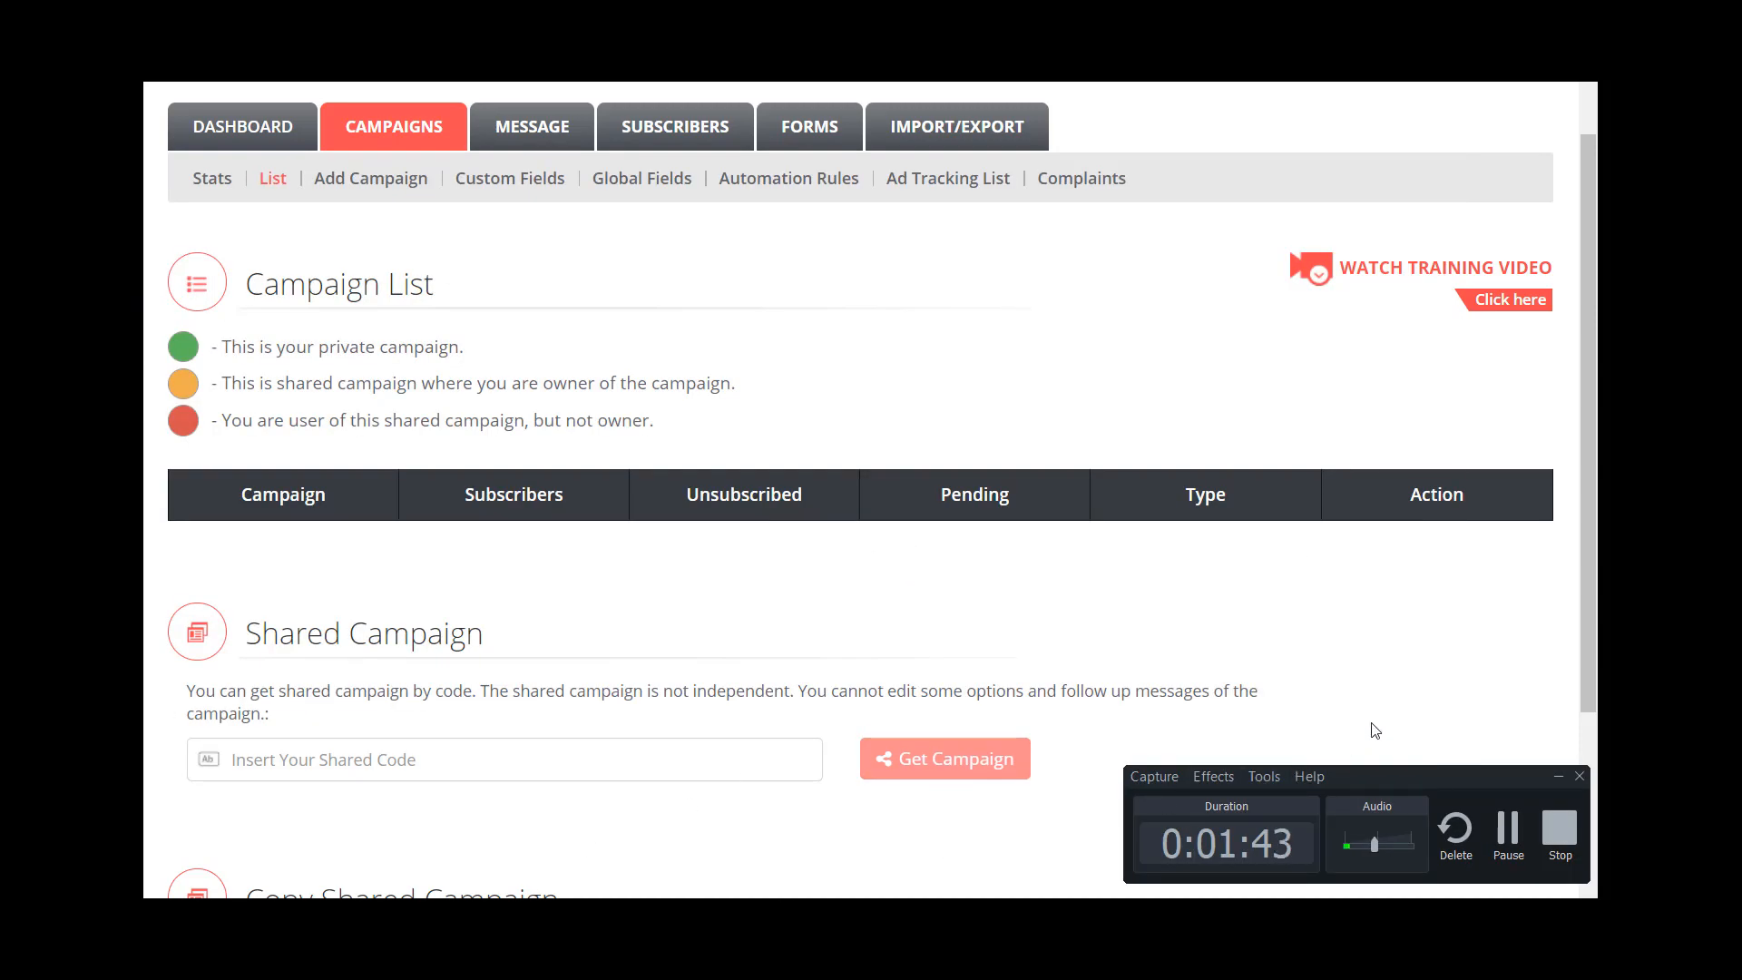
- Open the NLS_Leads_OutsidePages campaign from the campaign list for editing
click(1552, 776)
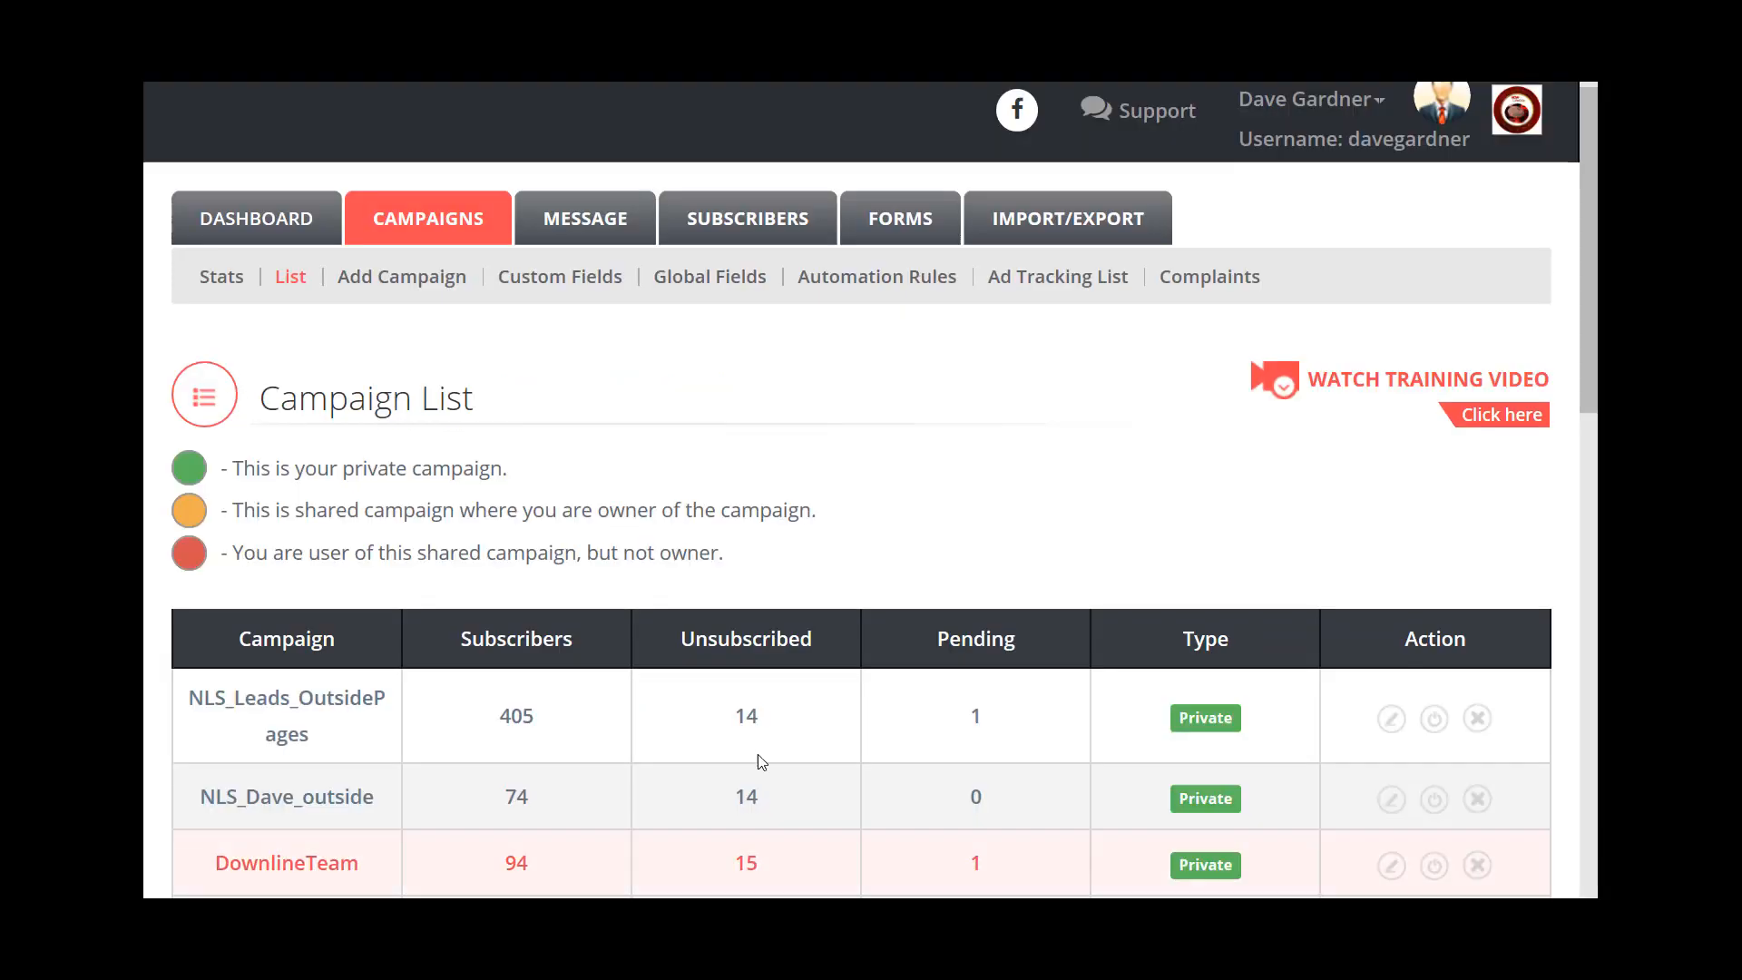
drag(1590, 298, 1594, 344)
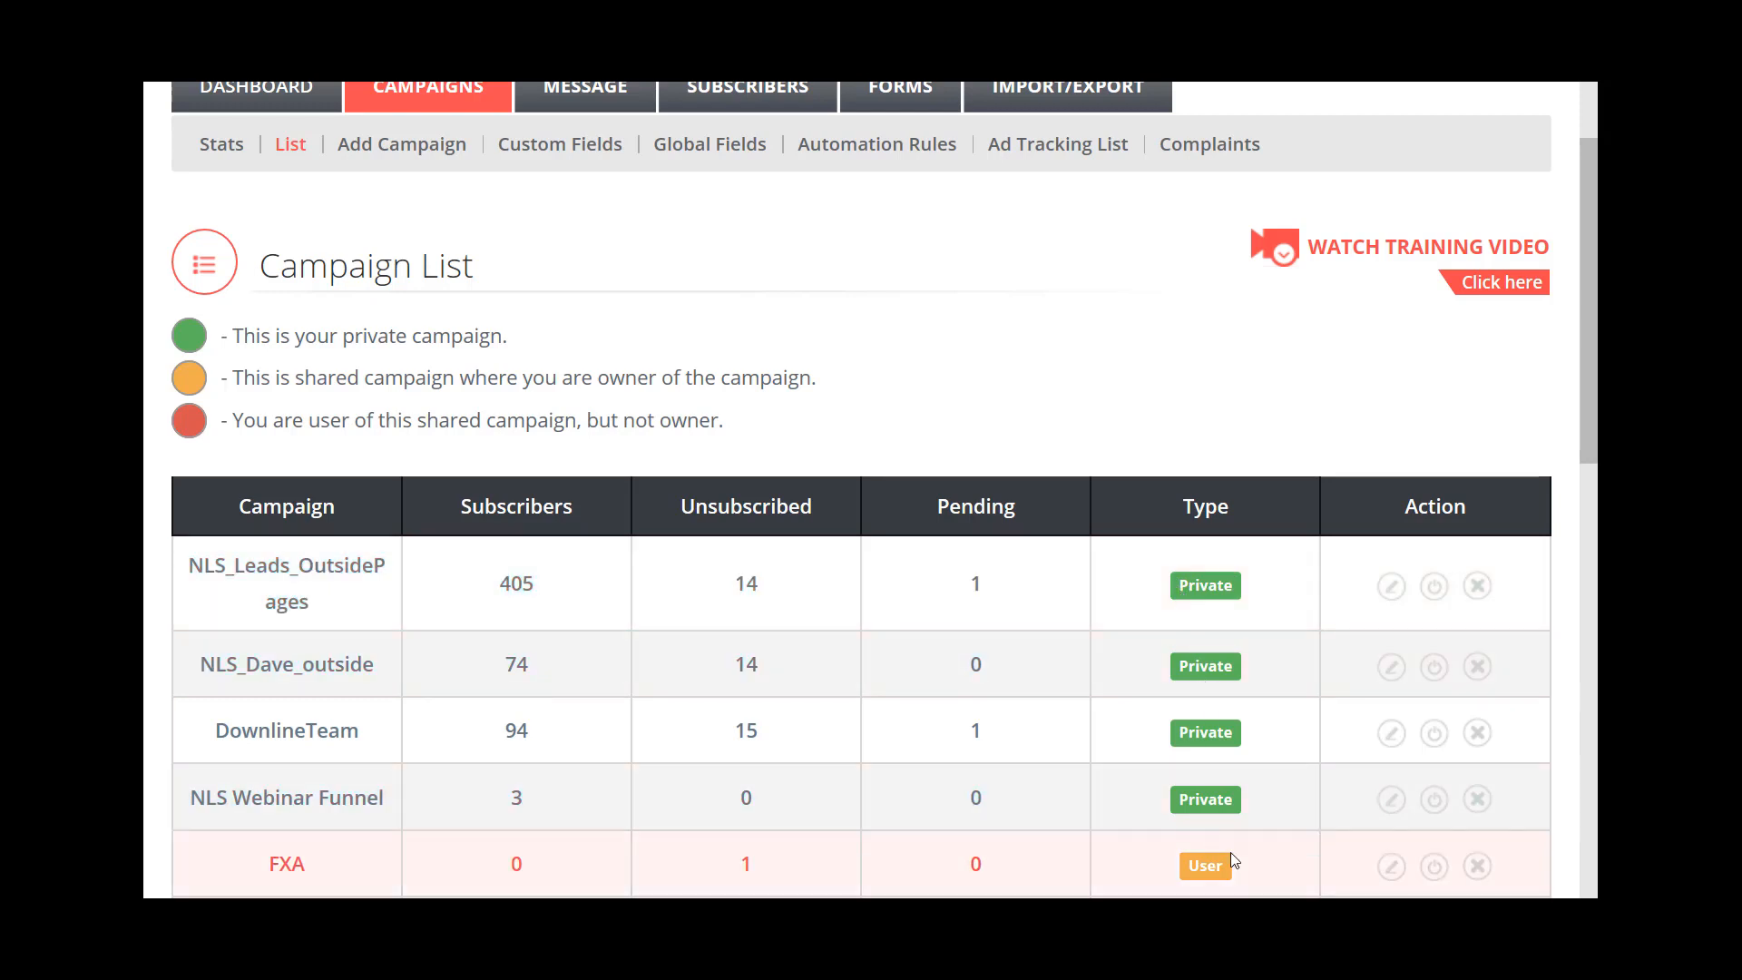
scroll(1596, 390, down, 1)
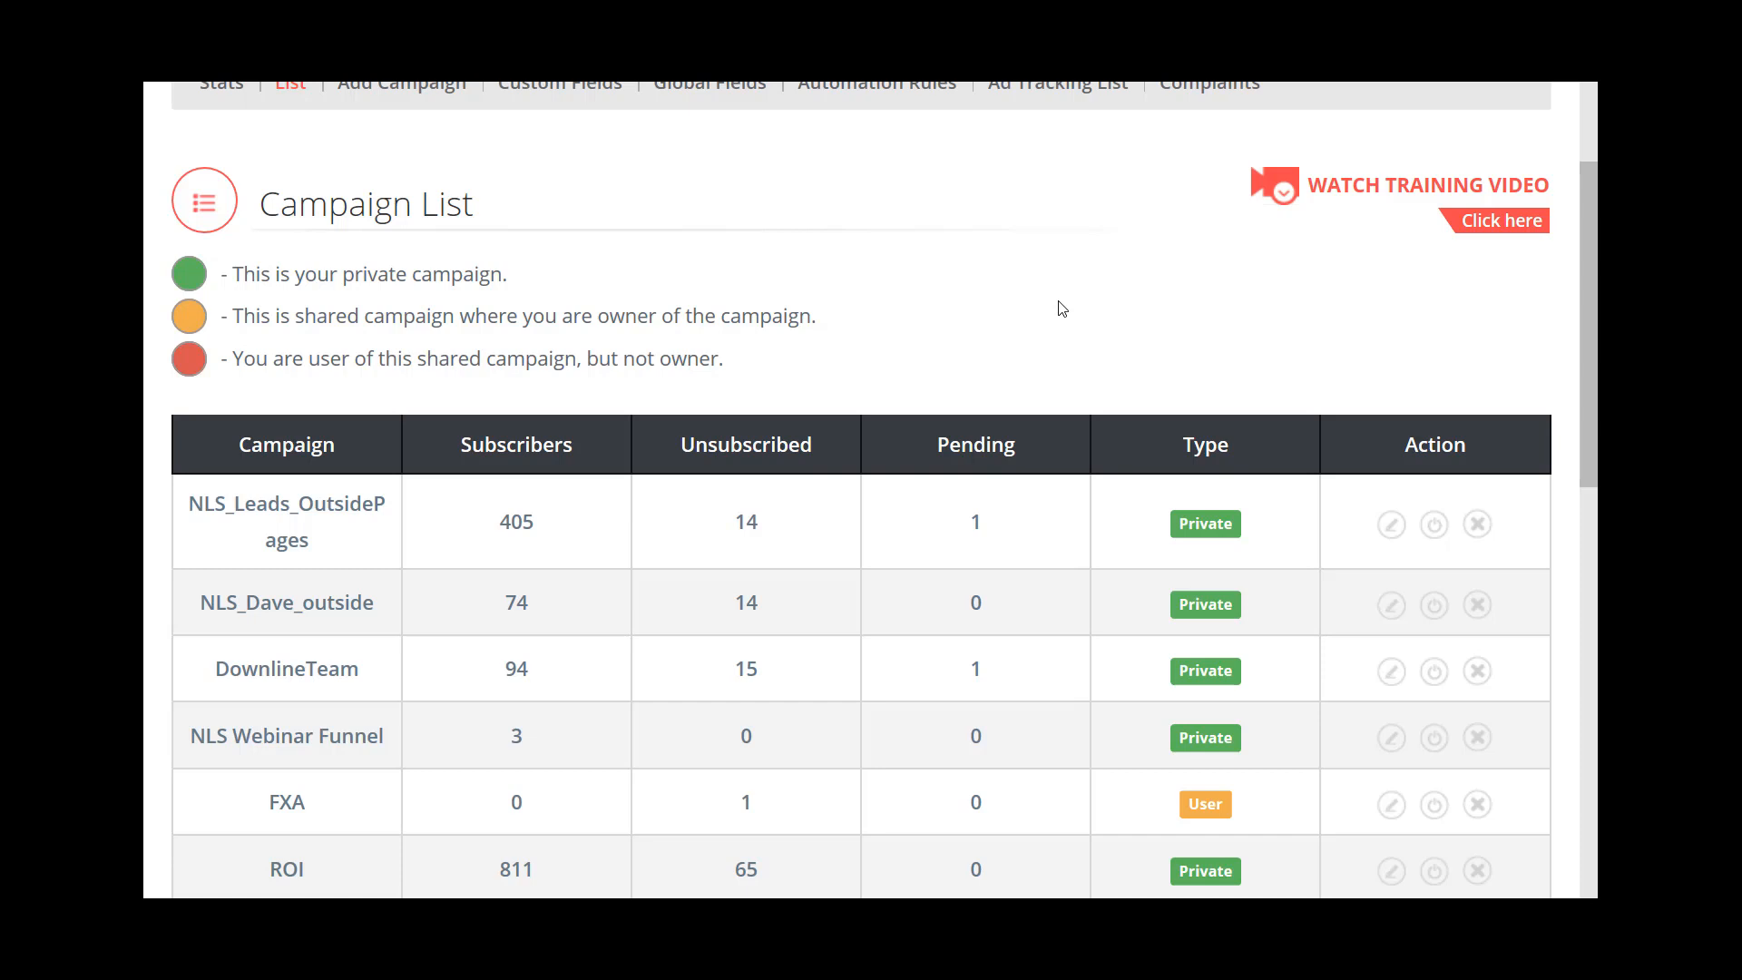
click(1392, 526)
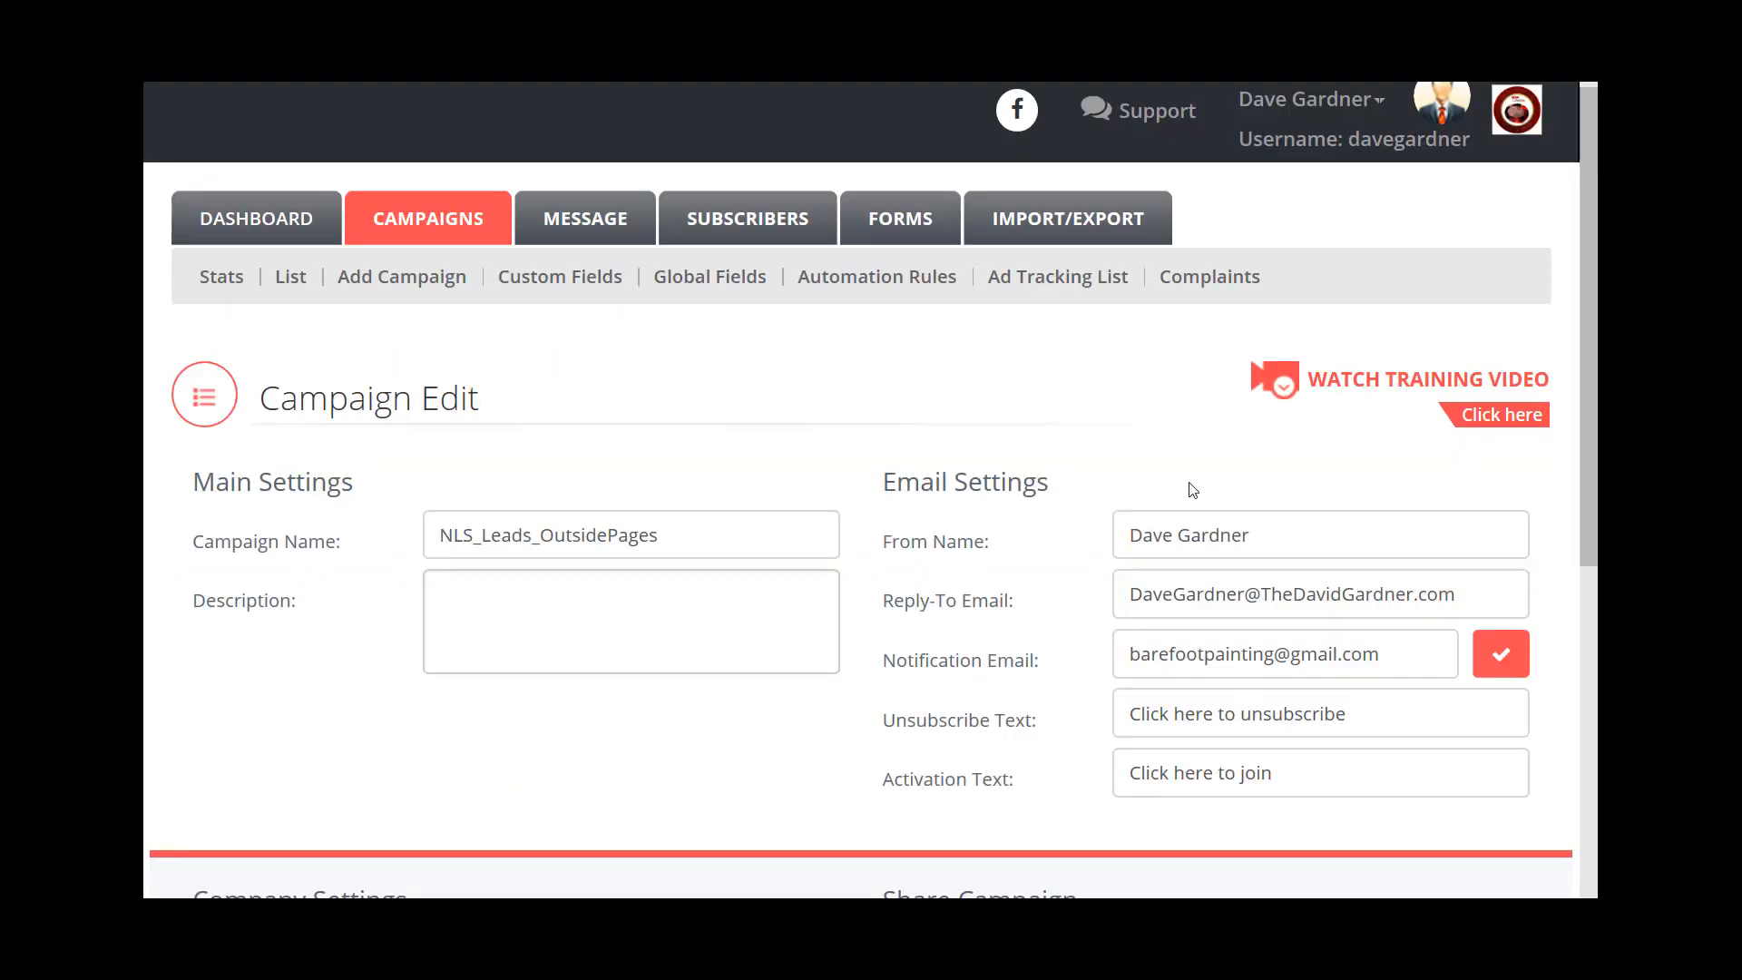
- Review the NLS_Leads_OutsidePages settings and enable the Is Shared Campaign option
drag(1588, 234, 1592, 291)
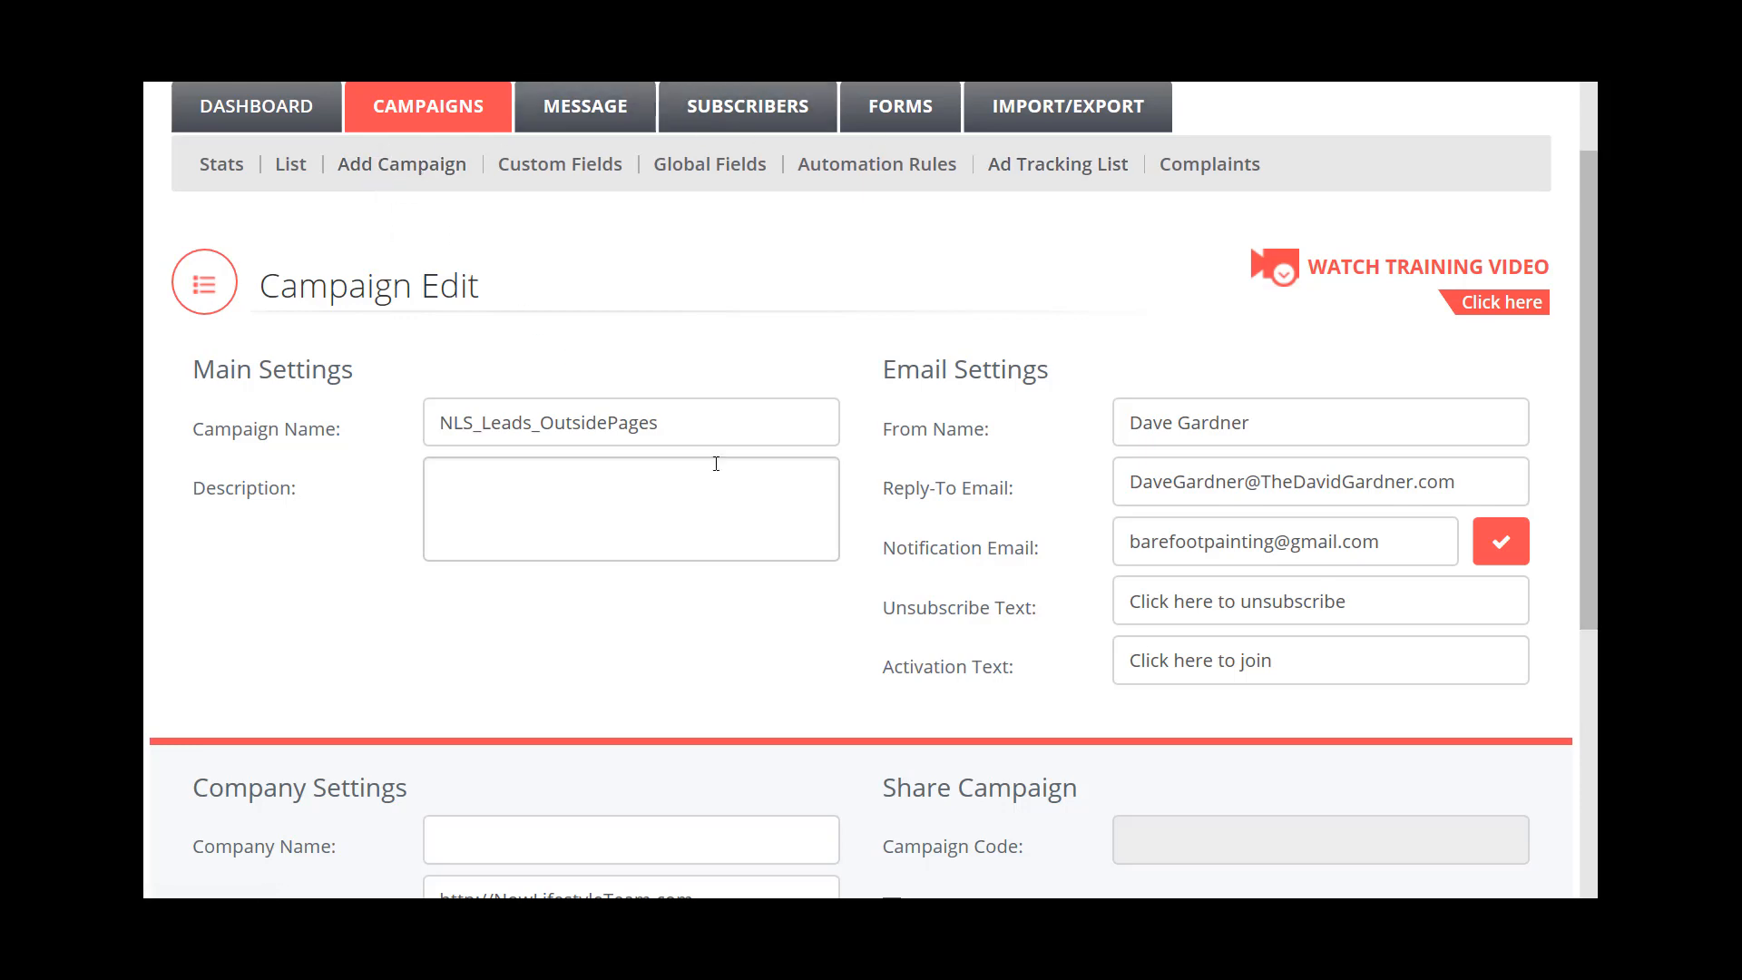
scroll(1017, 556, down, 3)
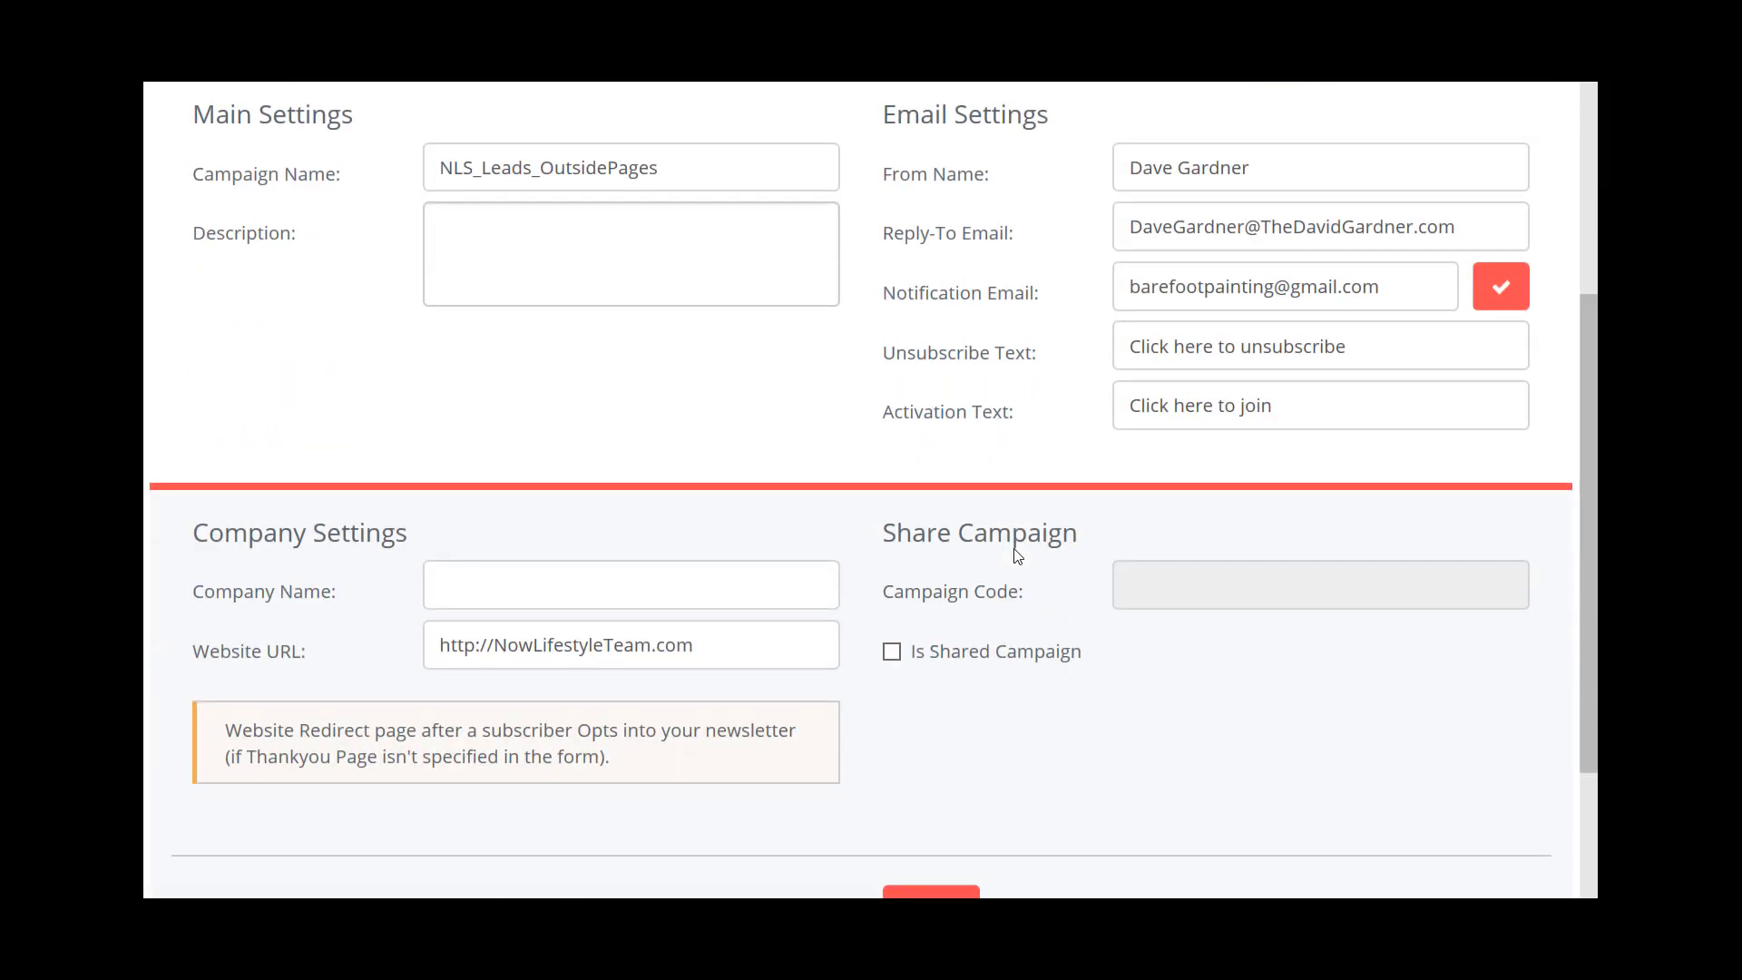
scroll(1017, 555, down, 2)
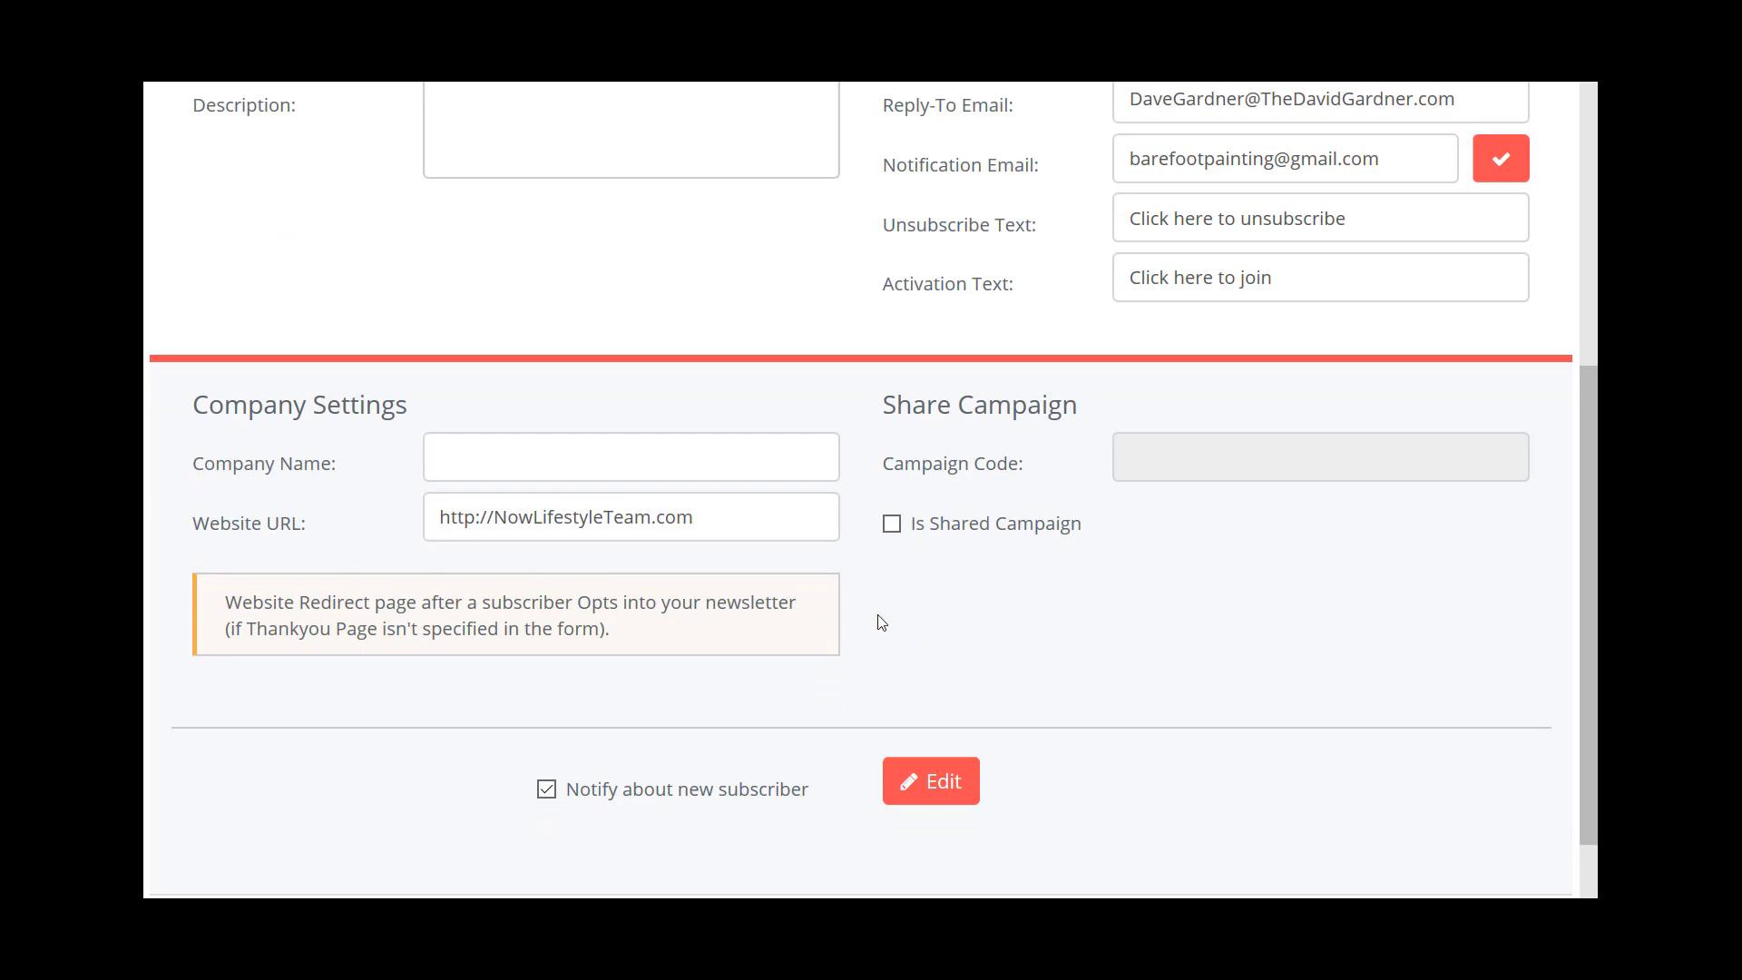
scroll(878, 620, up, 1)
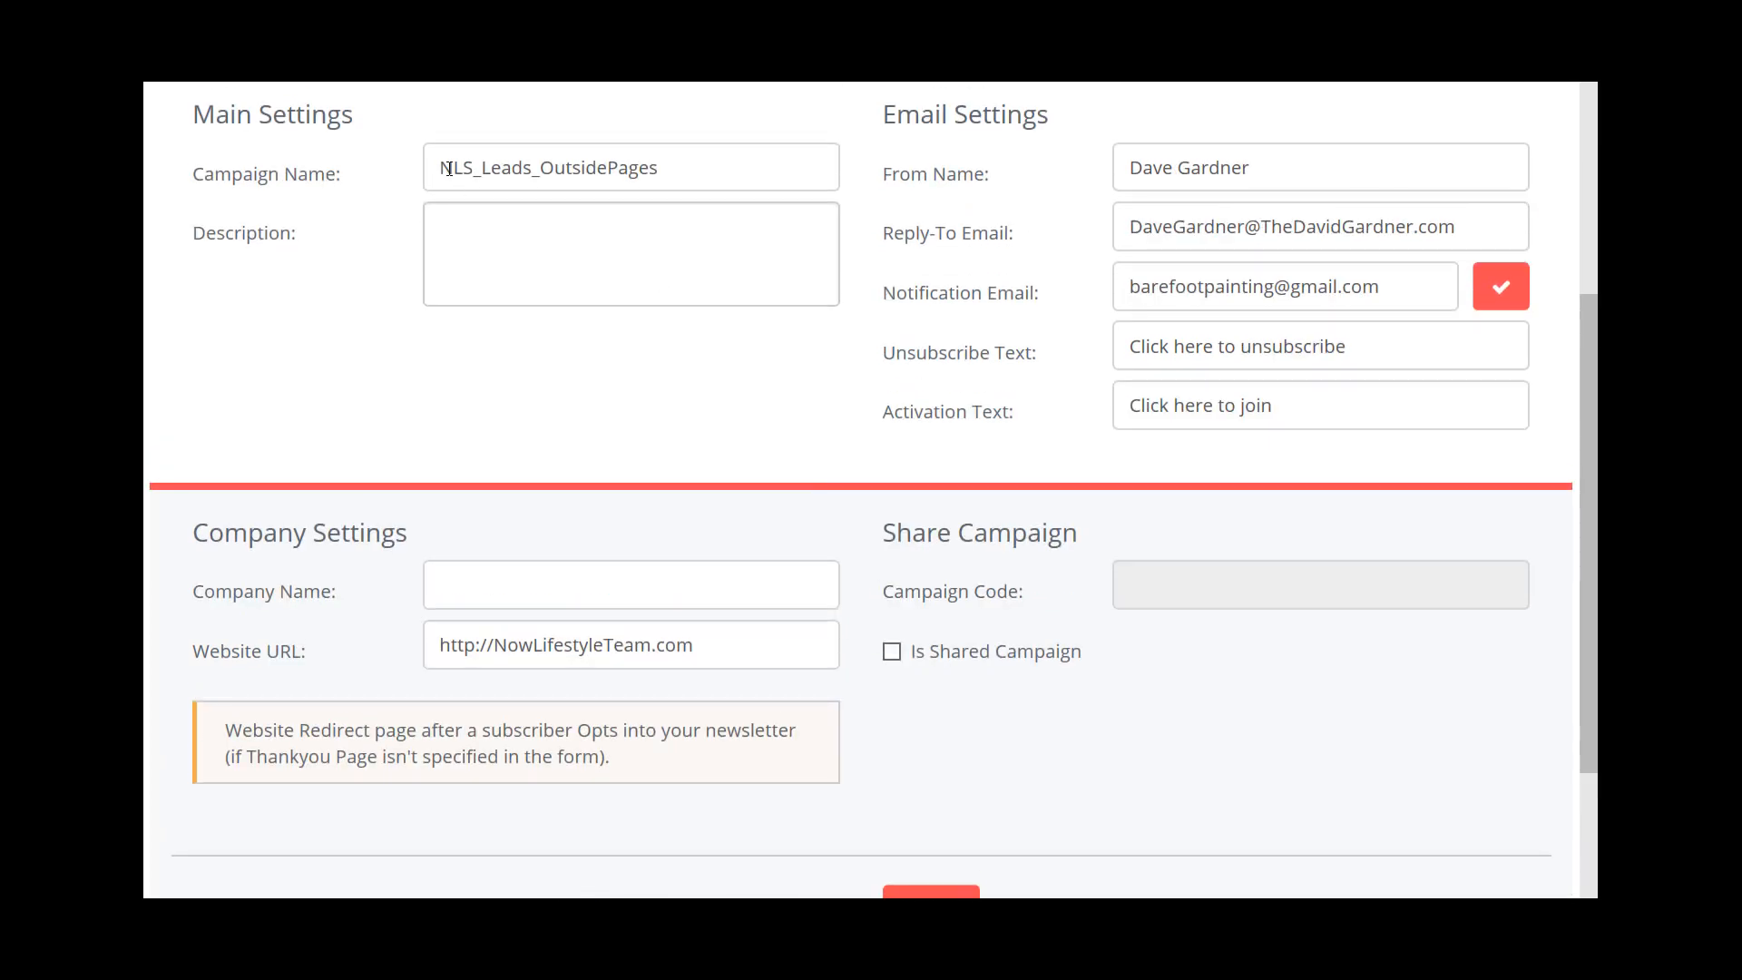
drag(441, 168, 706, 182)
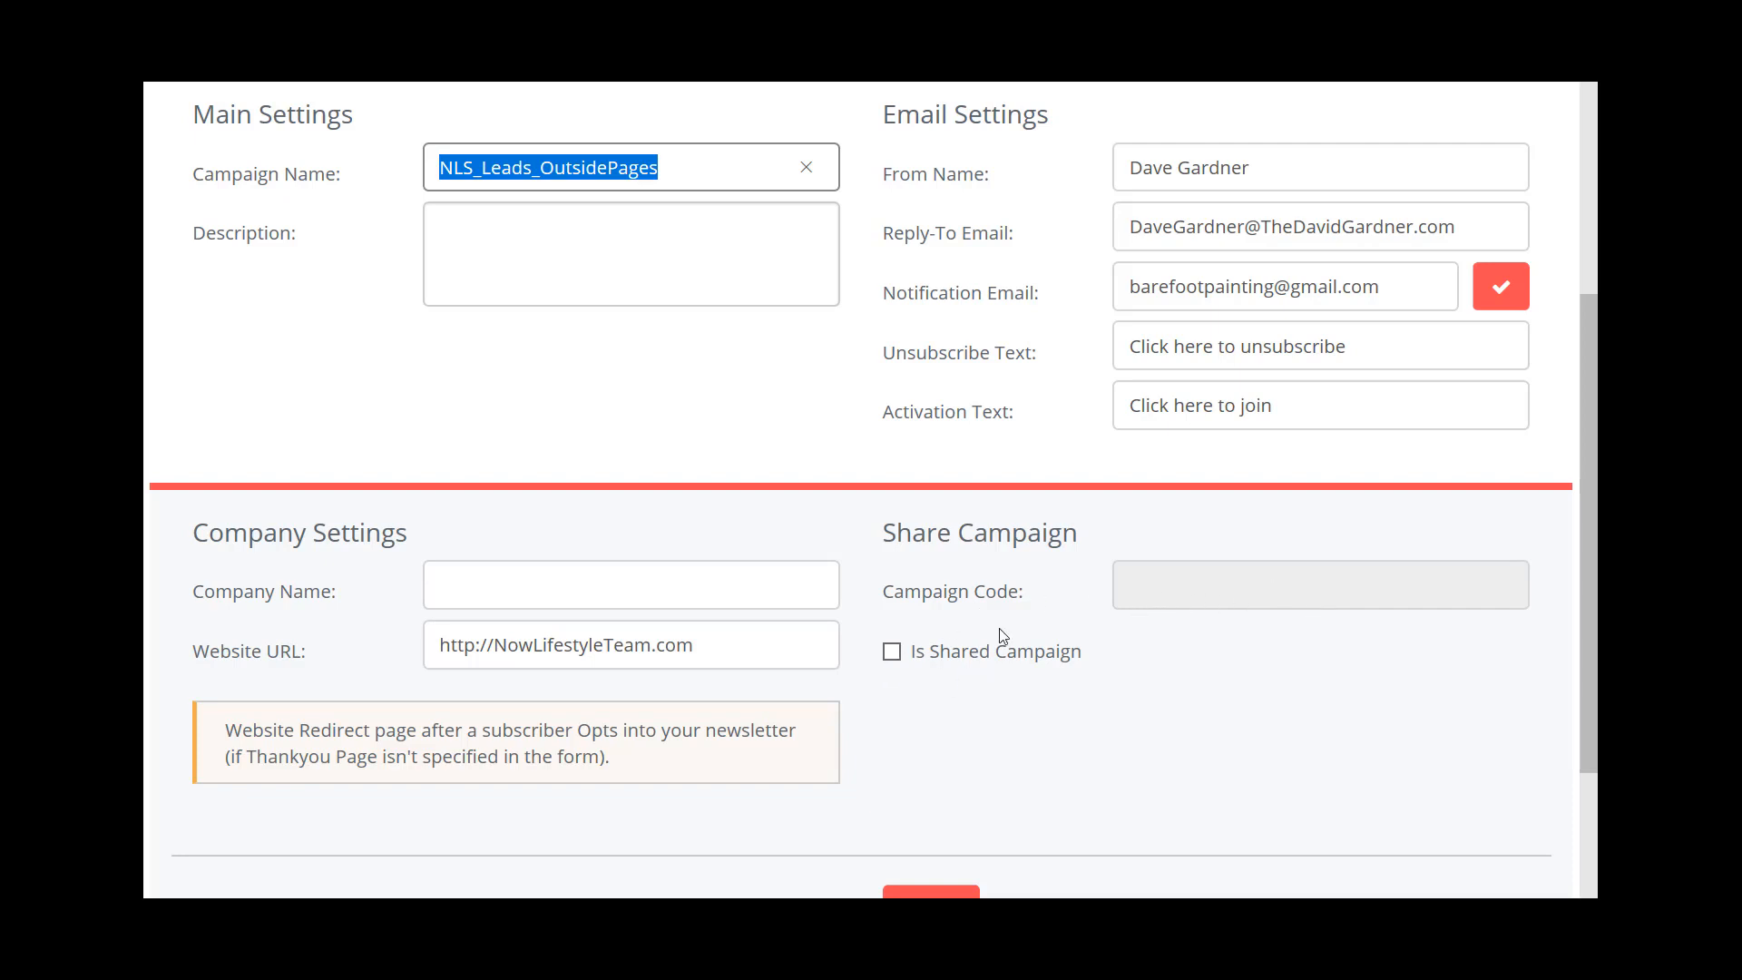
click(892, 657)
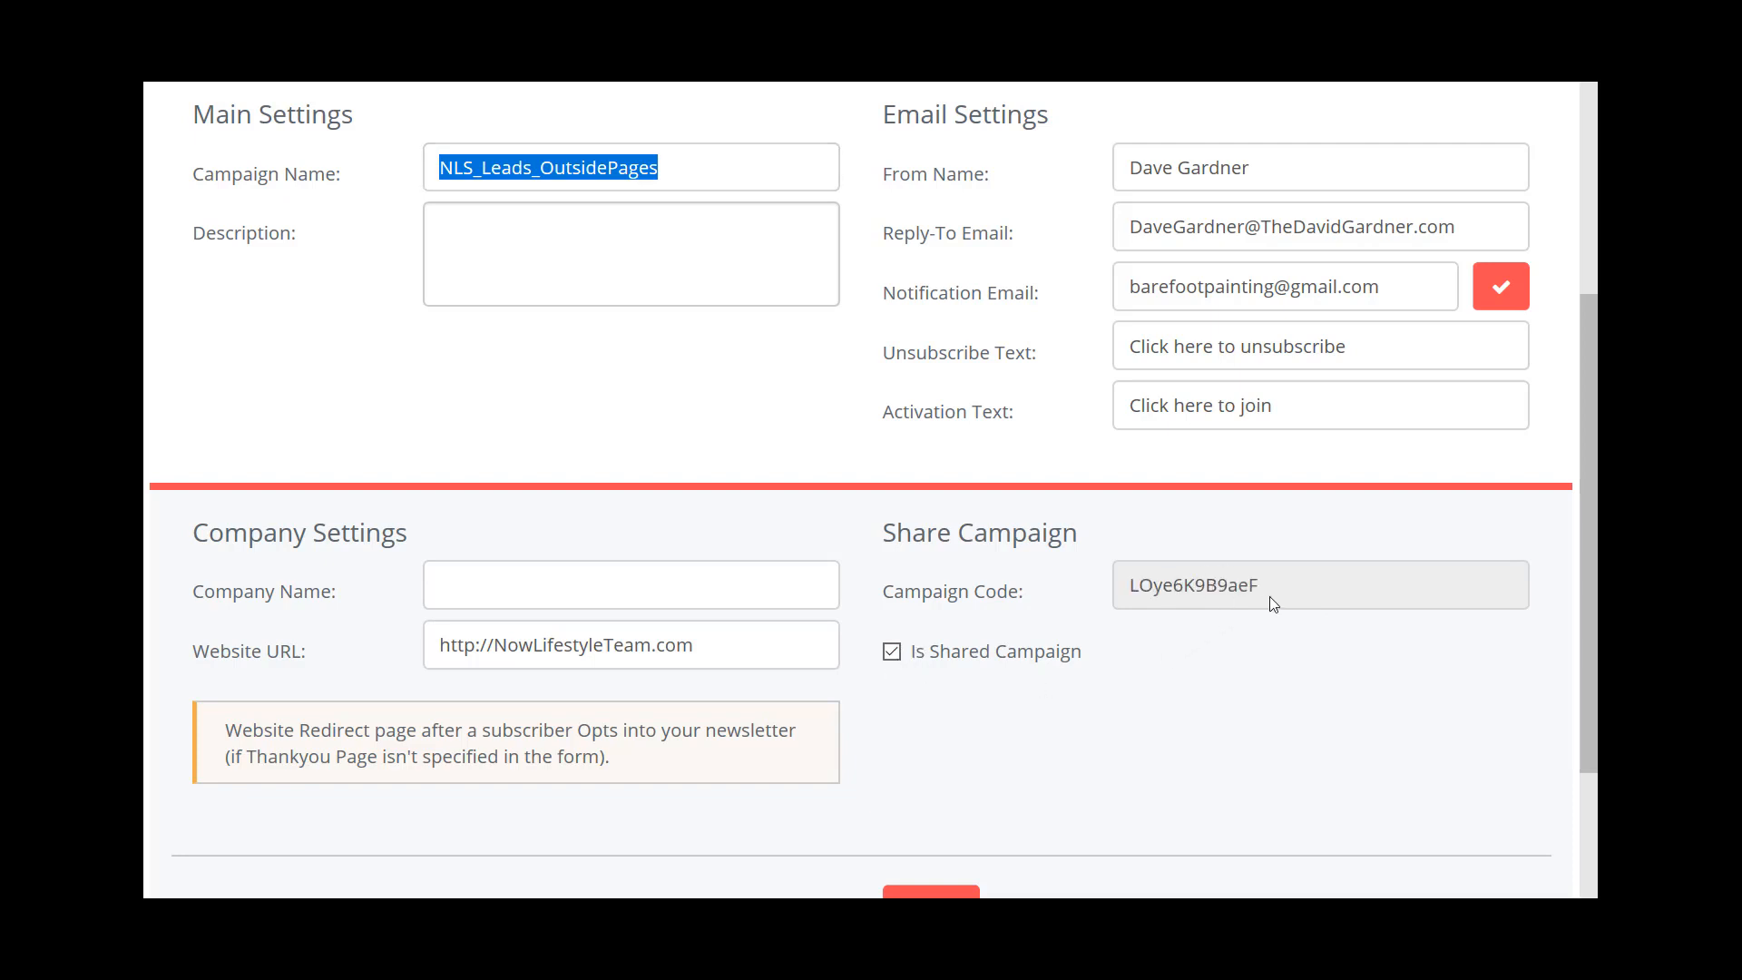
- Copy the campaign's share code and save the changed campaign settings
drag(1264, 587, 1134, 585)
right_click(1145, 586)
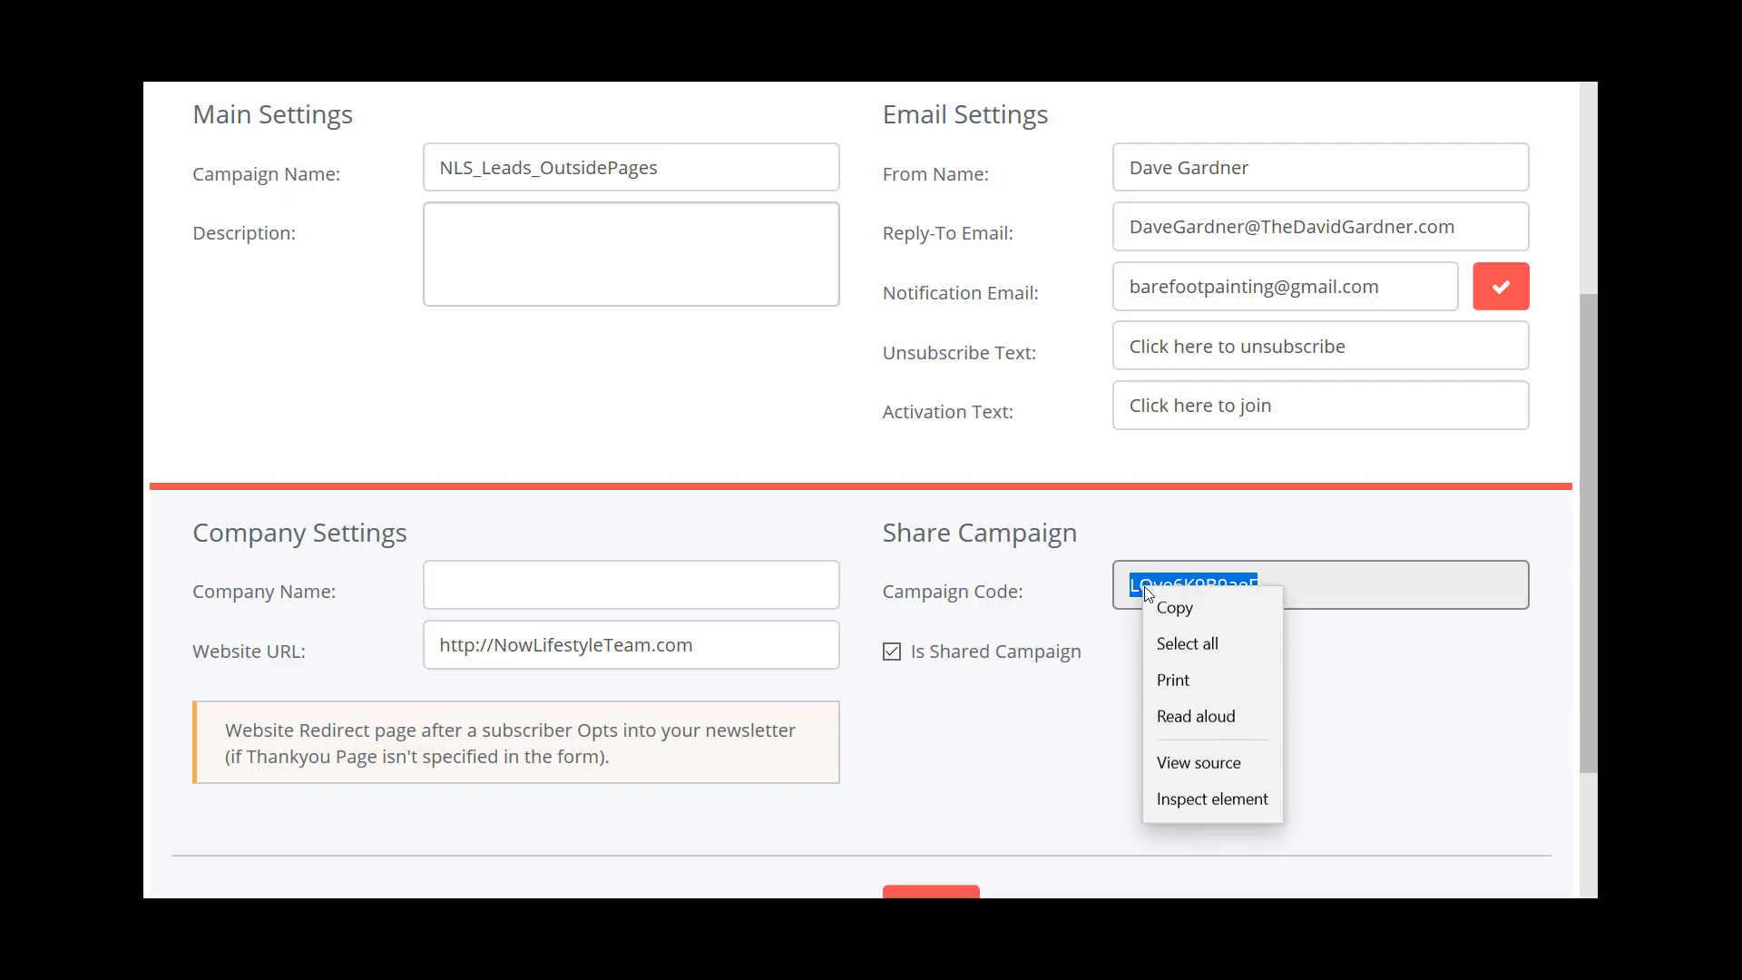
click(1167, 611)
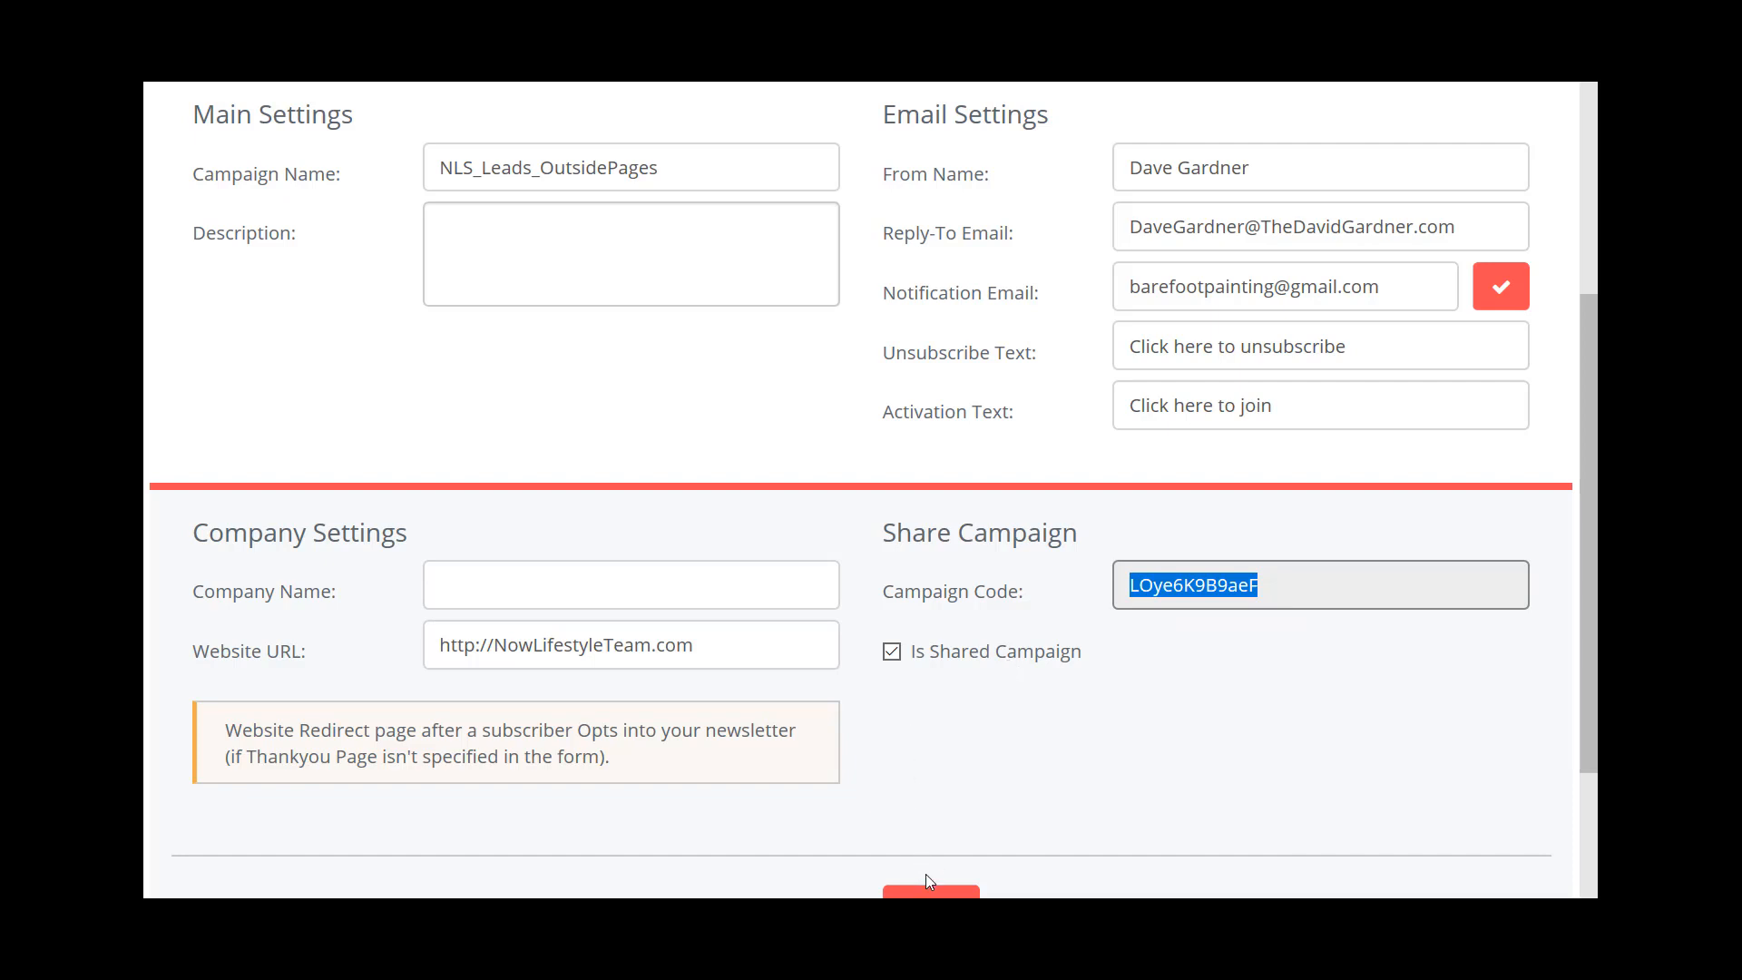
scroll(936, 794, down, 2)
click(935, 795)
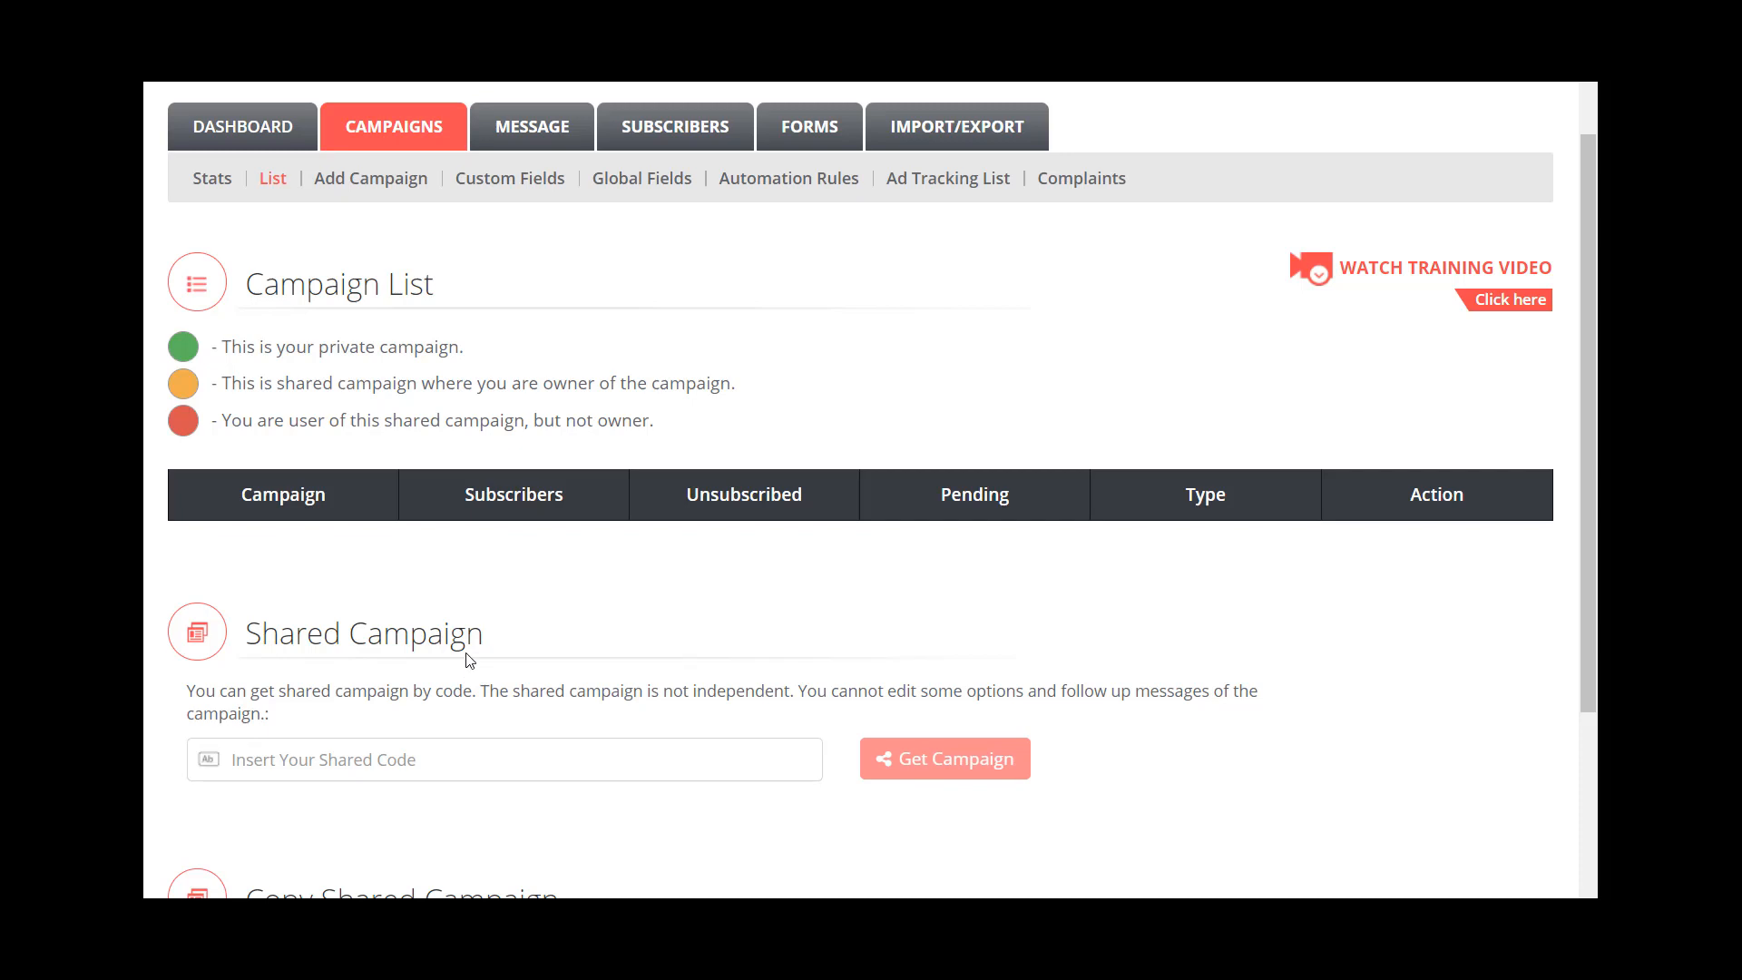
- Switch to the second account's campaign list in Chrome and read the Shared Campaign and Copy Shared Campaign descriptions
scroll(469, 660, down, 2)
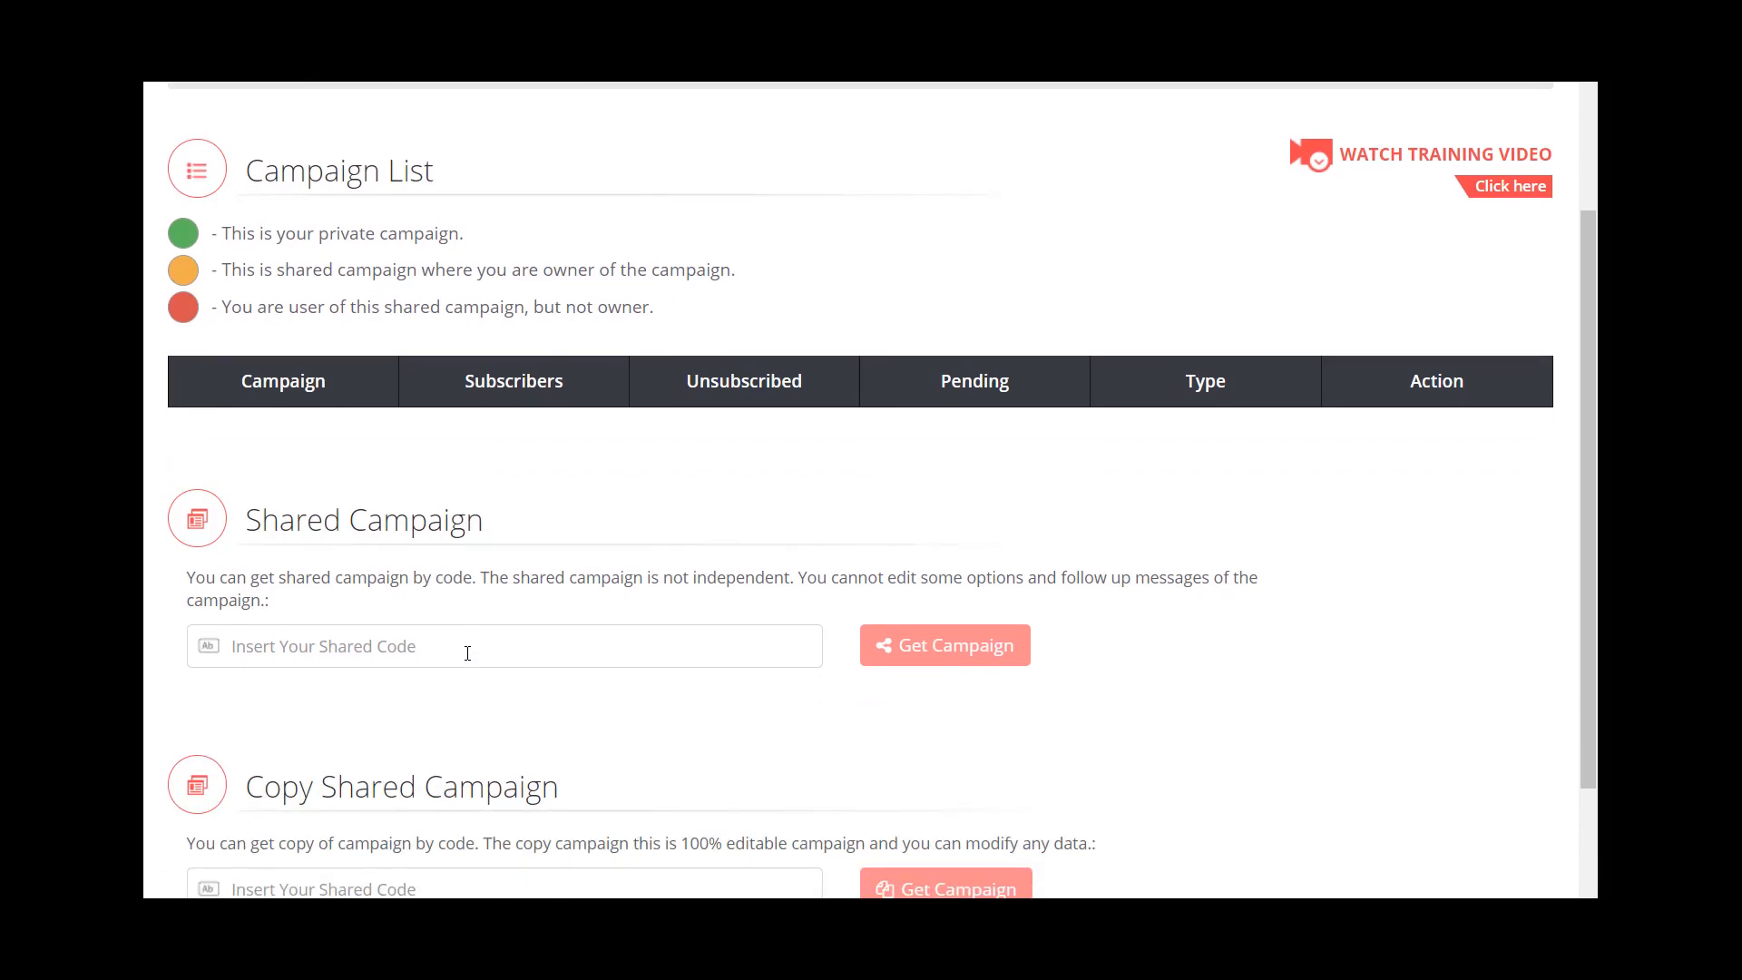
scroll(466, 653, down, 2)
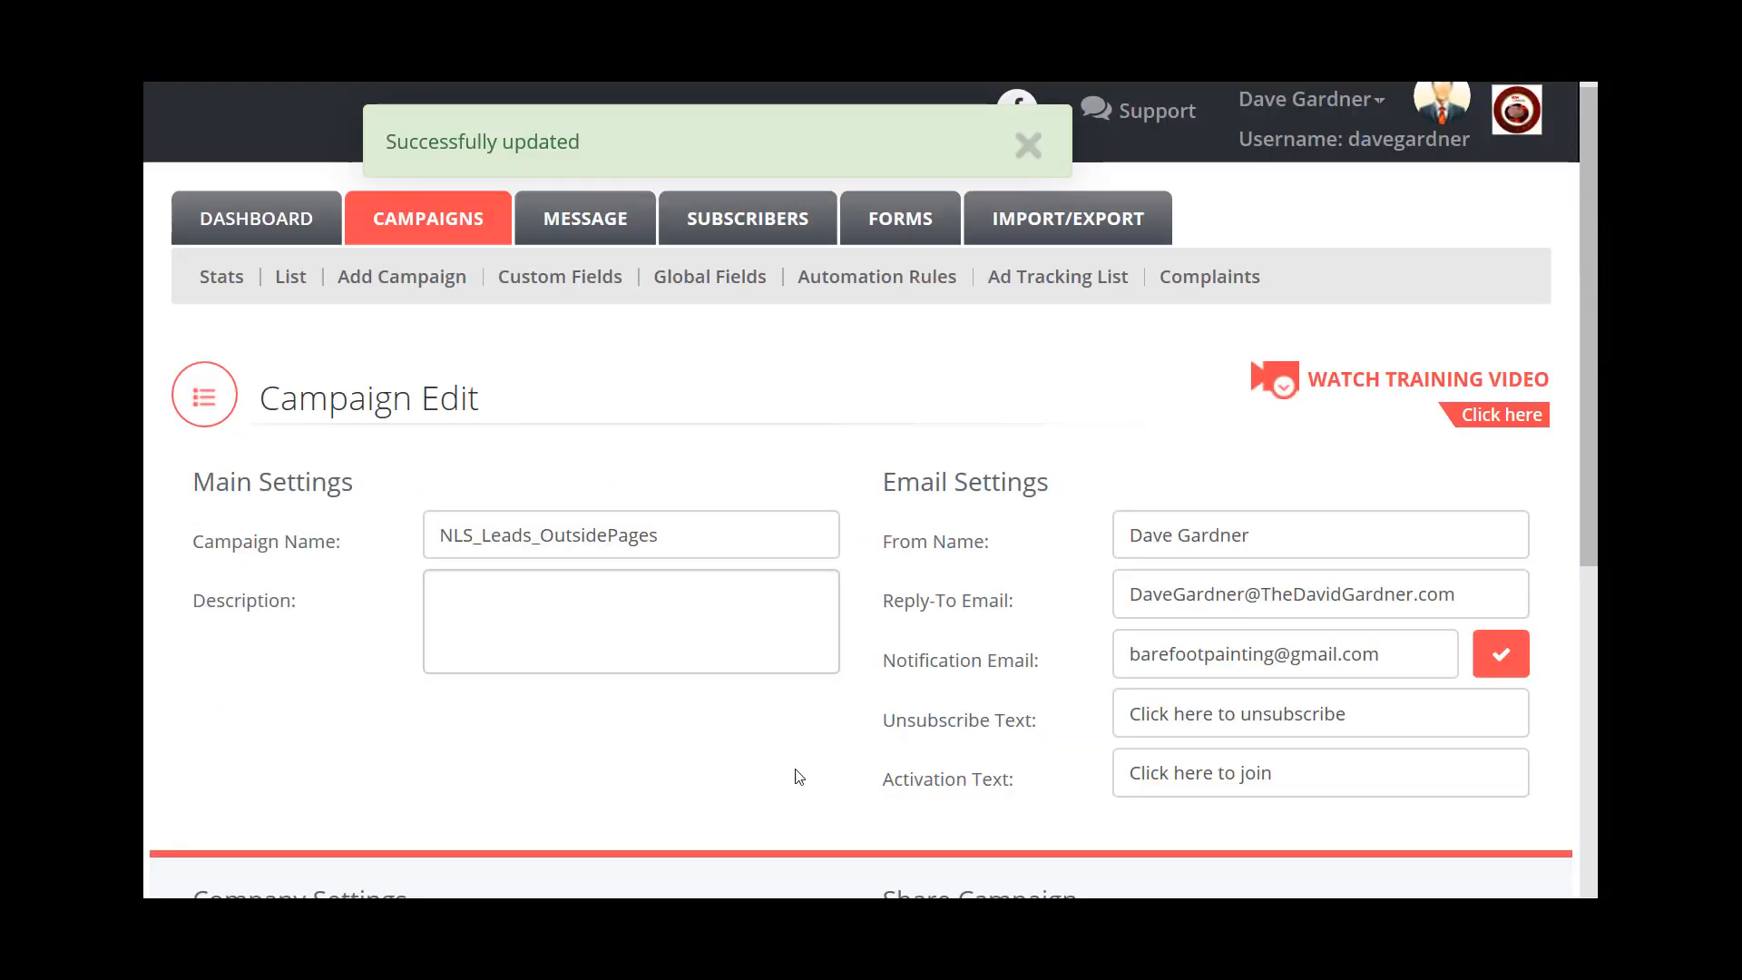
scroll(1002, 780, down, 4)
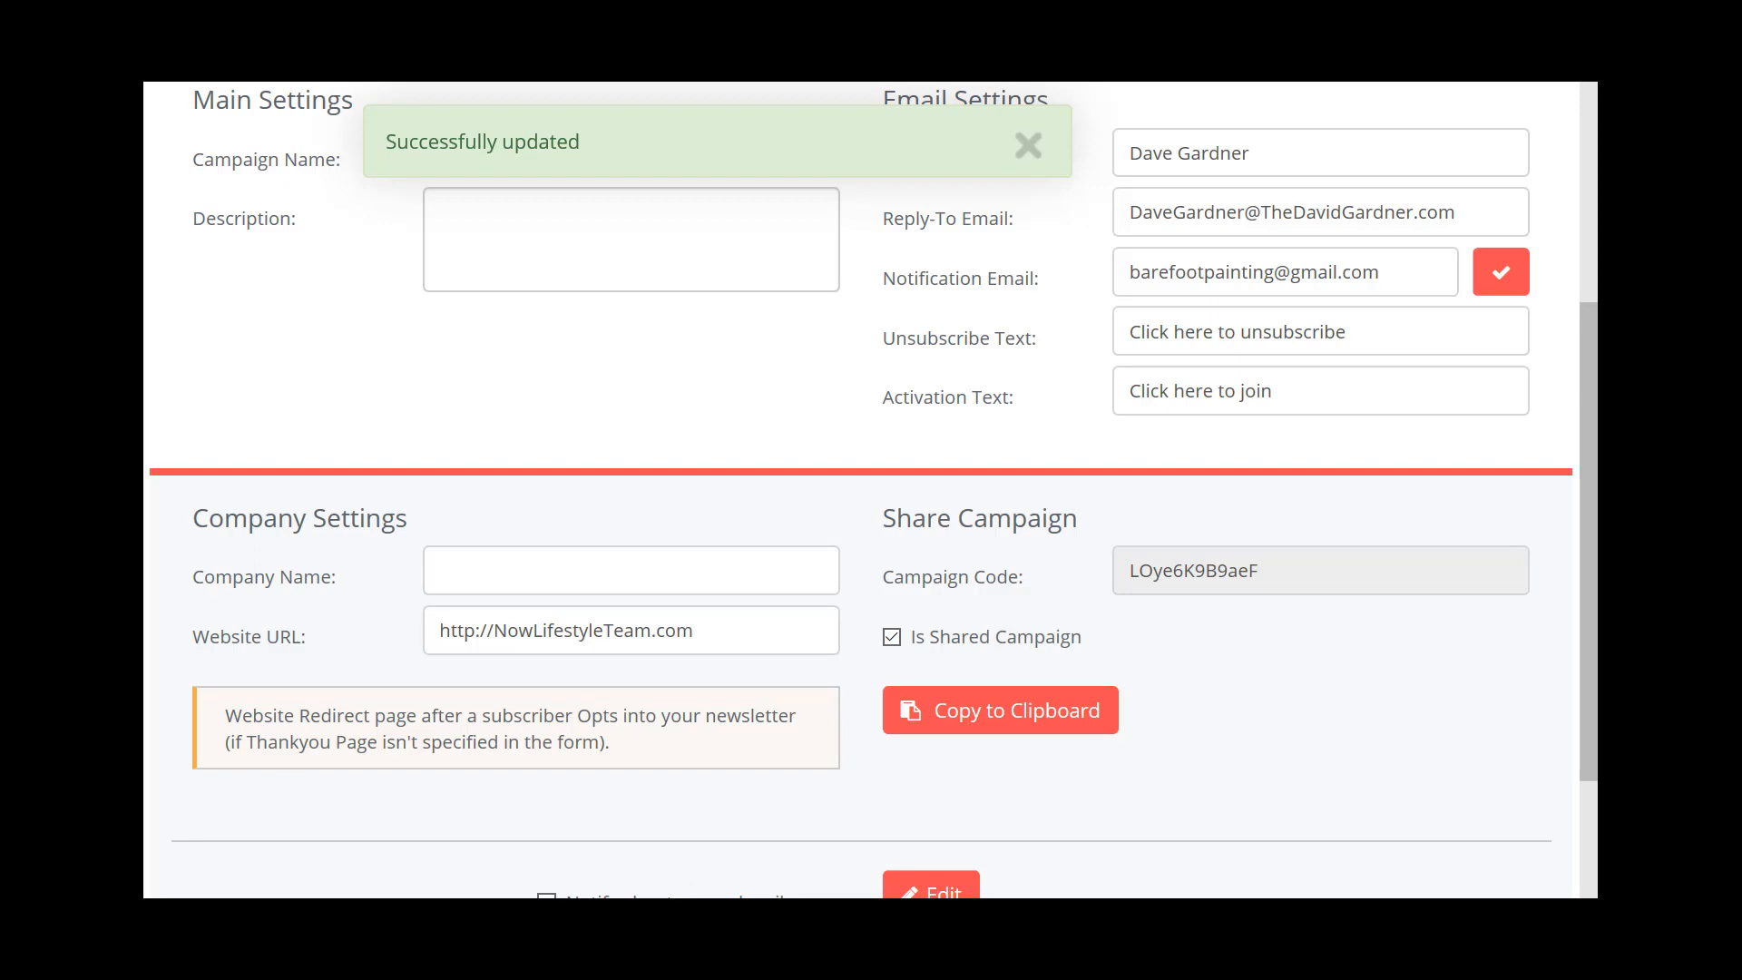
mouse_move(387, 947)
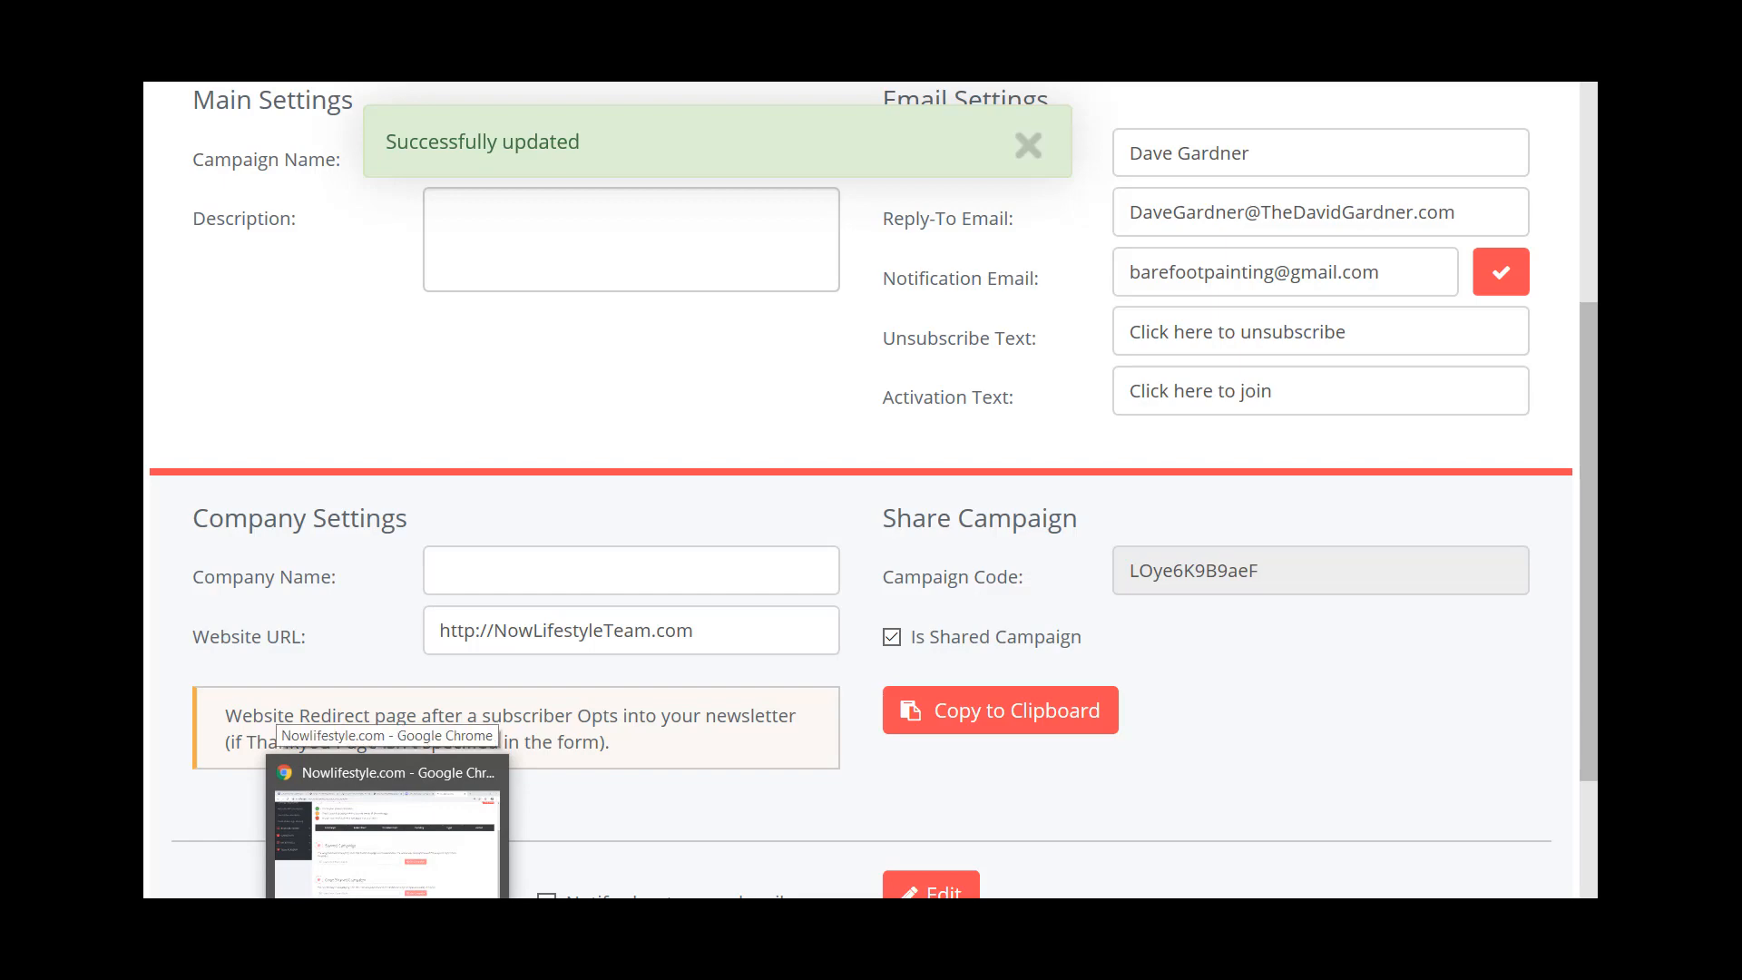
click(388, 830)
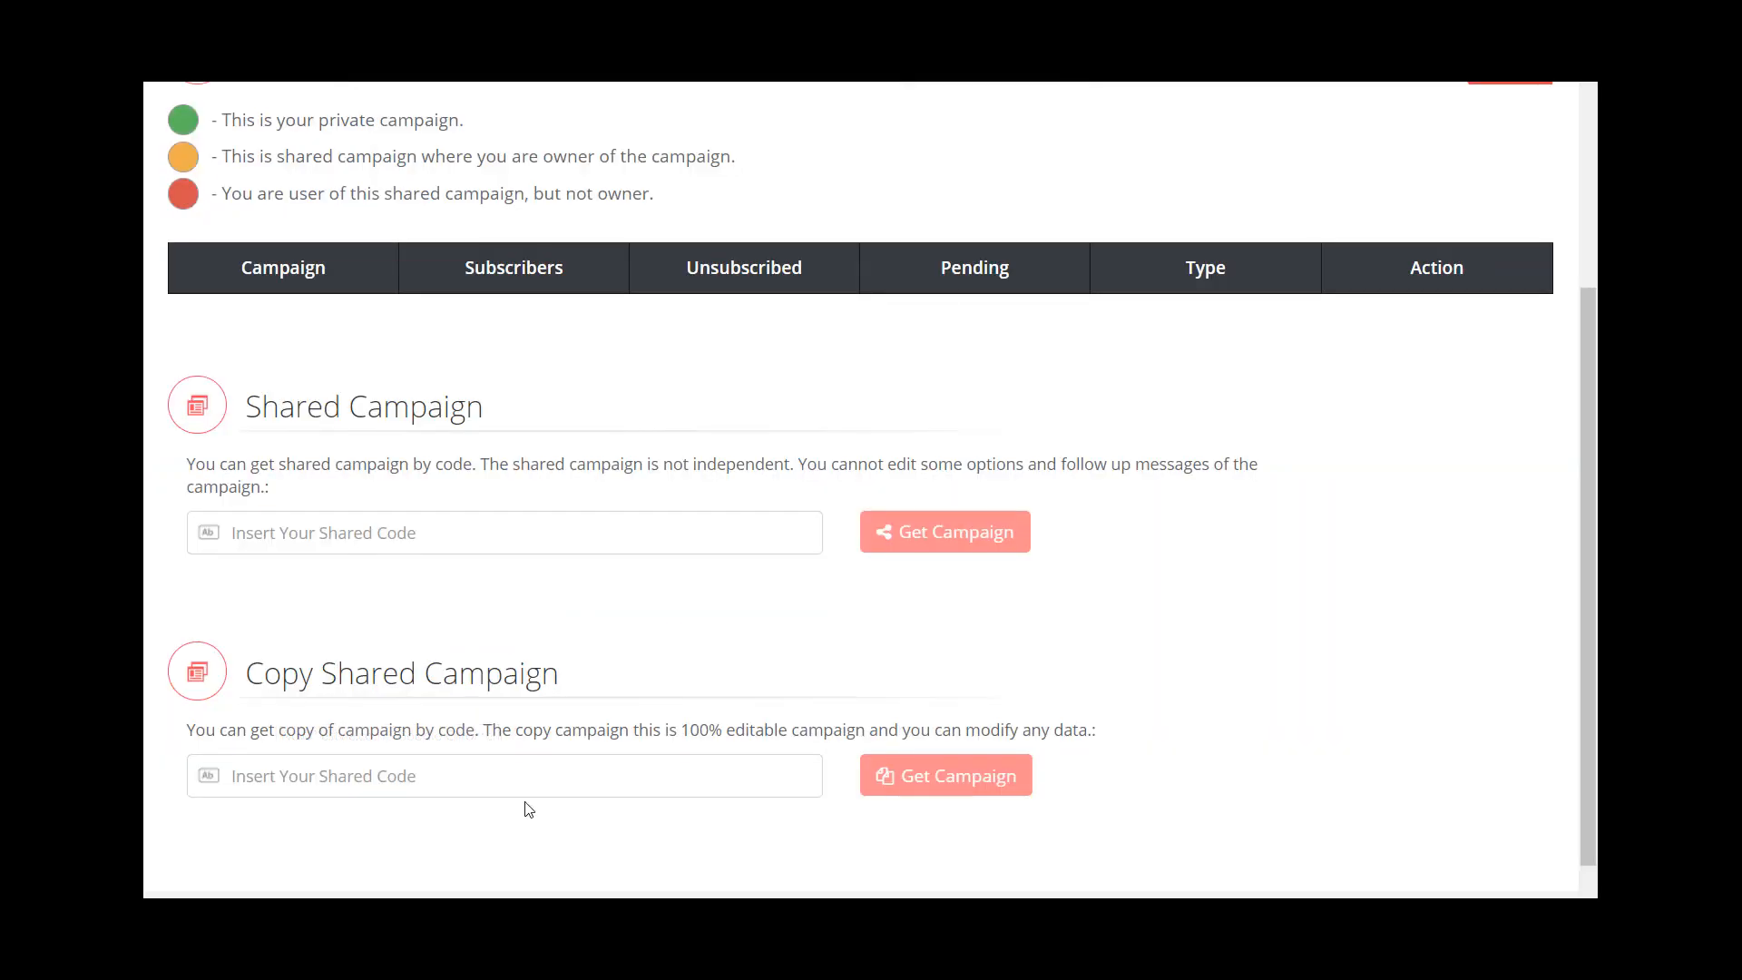
scroll(529, 809, up, 3)
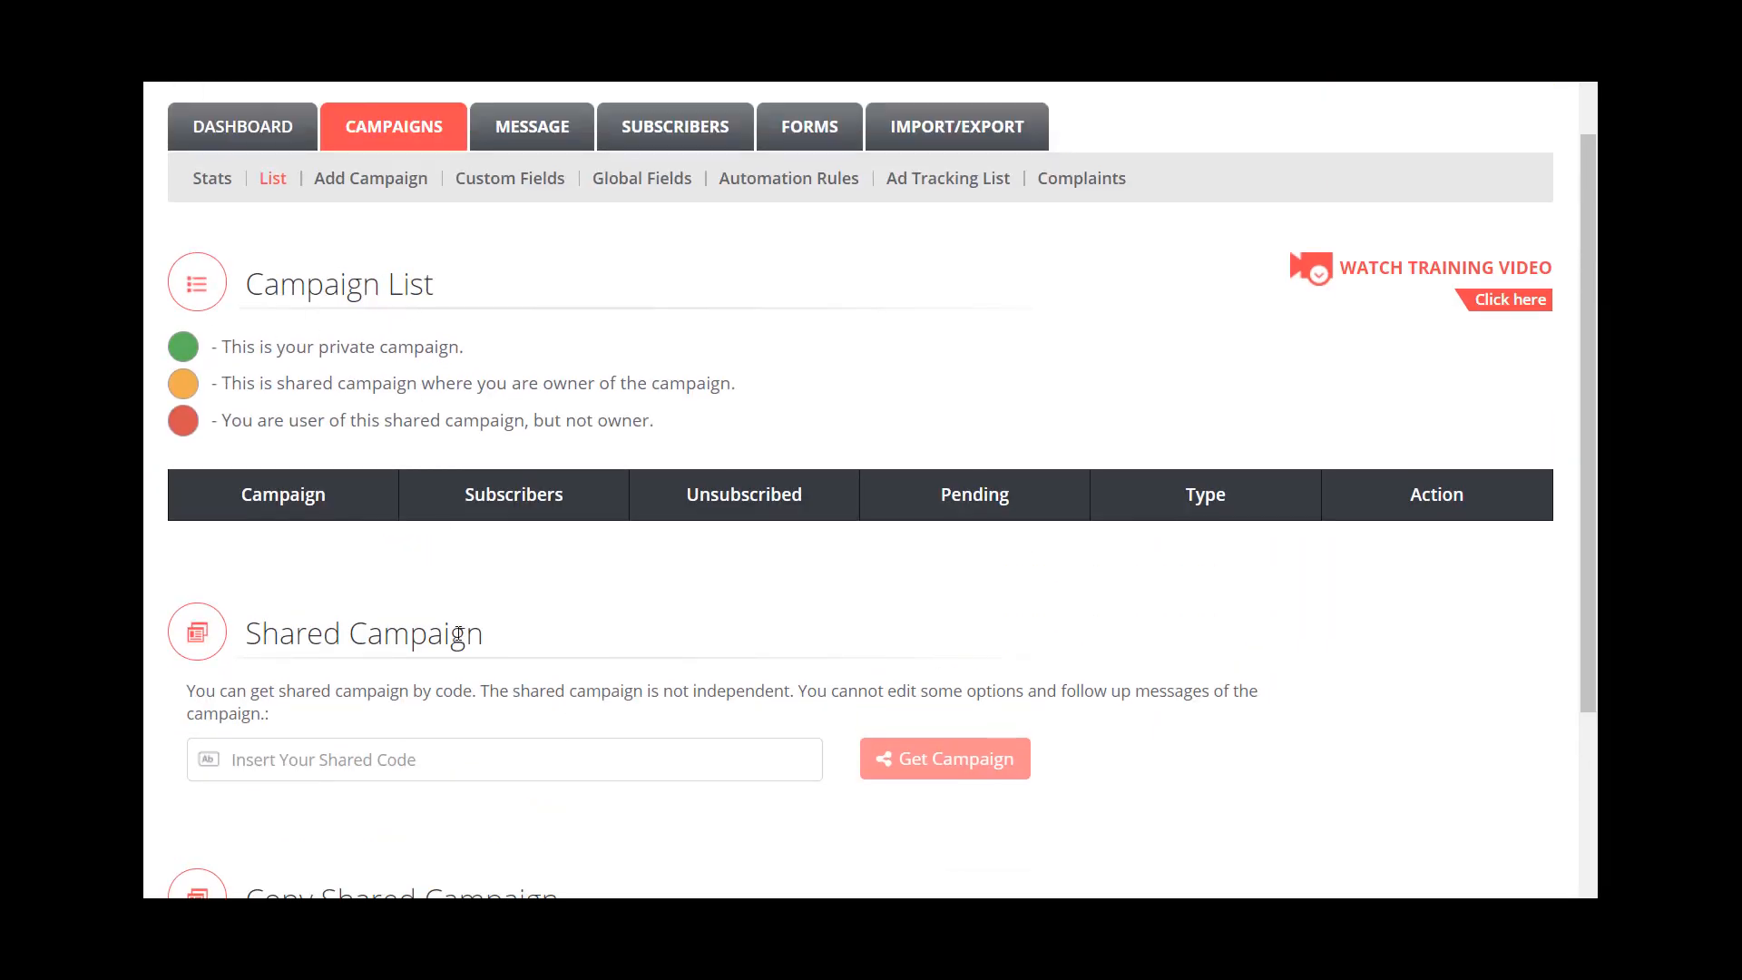
scroll(458, 633, down, 1)
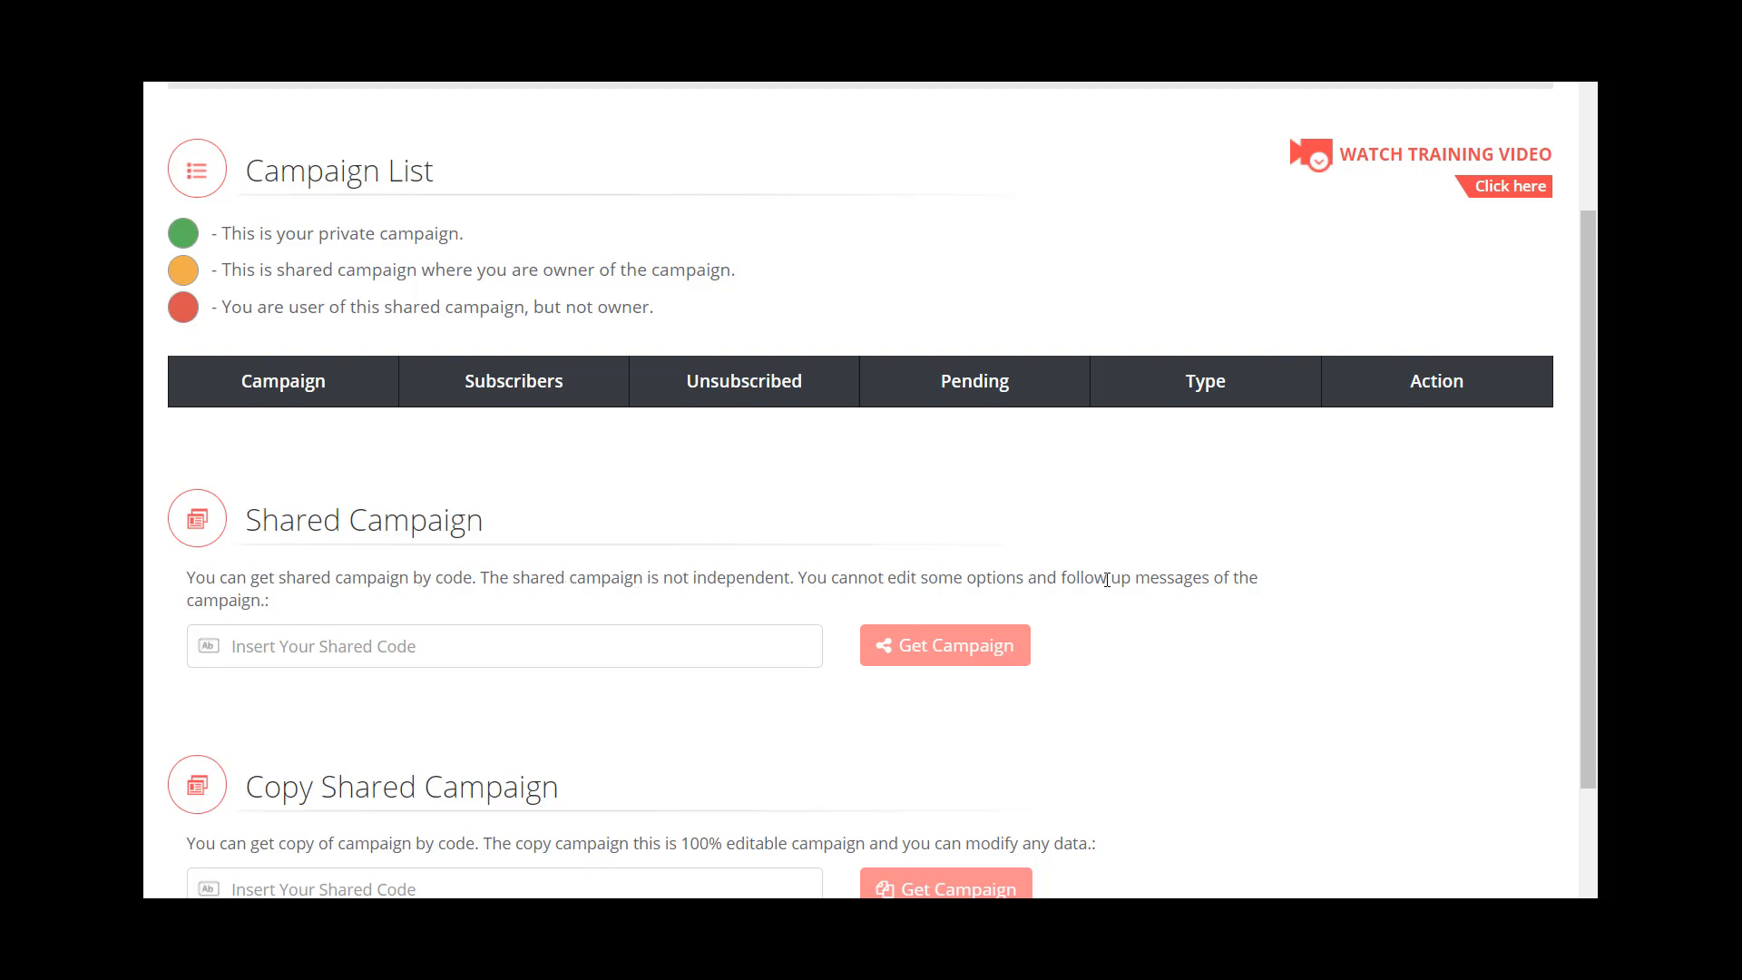
scroll(399, 653, down, 2)
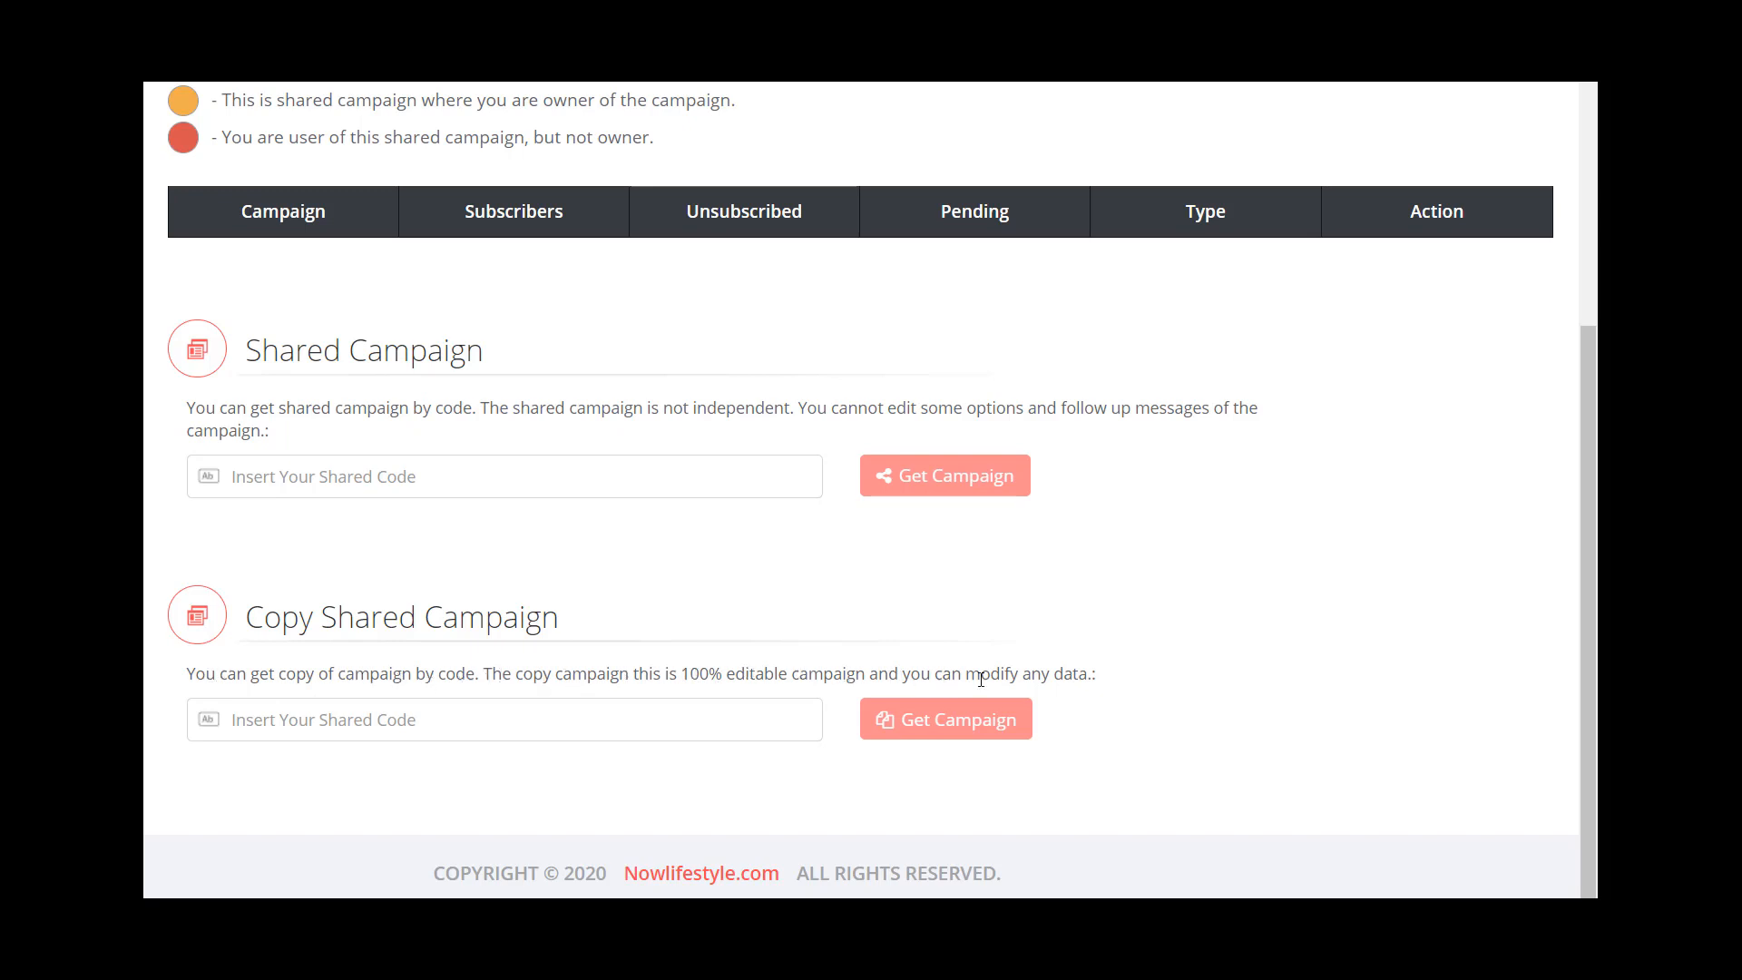
- Get an editable copy of the shared campaign by pasting the copied share code under Copy Shared Campaign
click(558, 720)
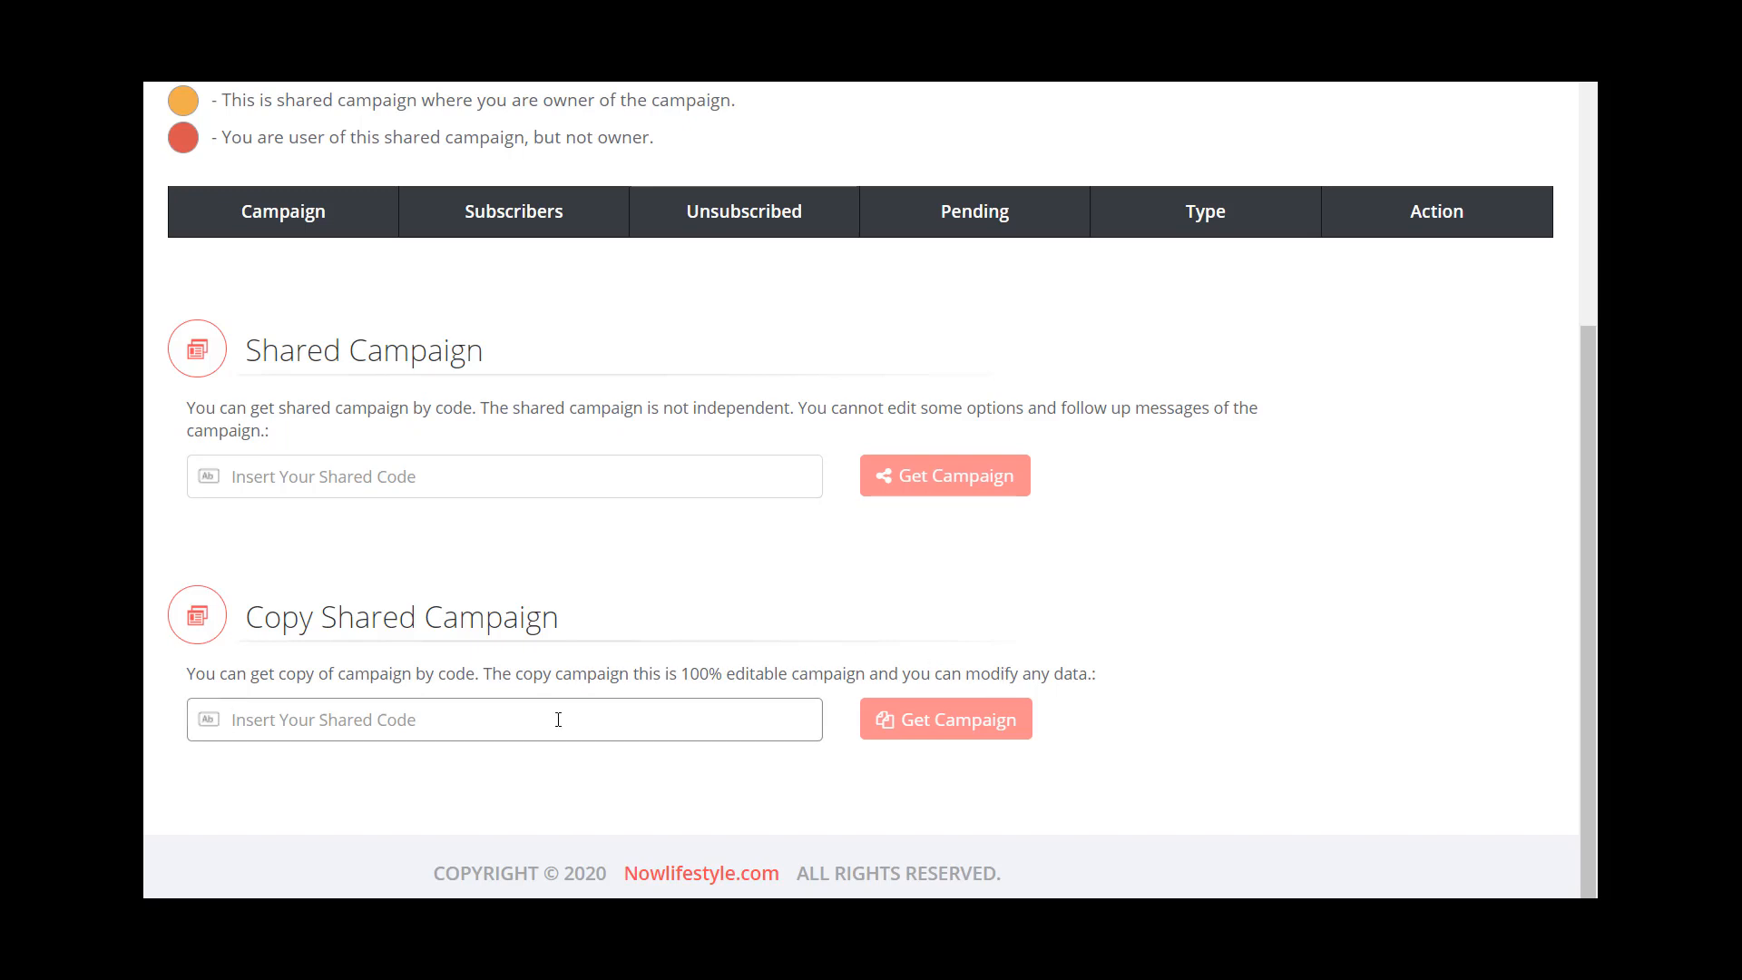
key(ctrl+v)
click(920, 718)
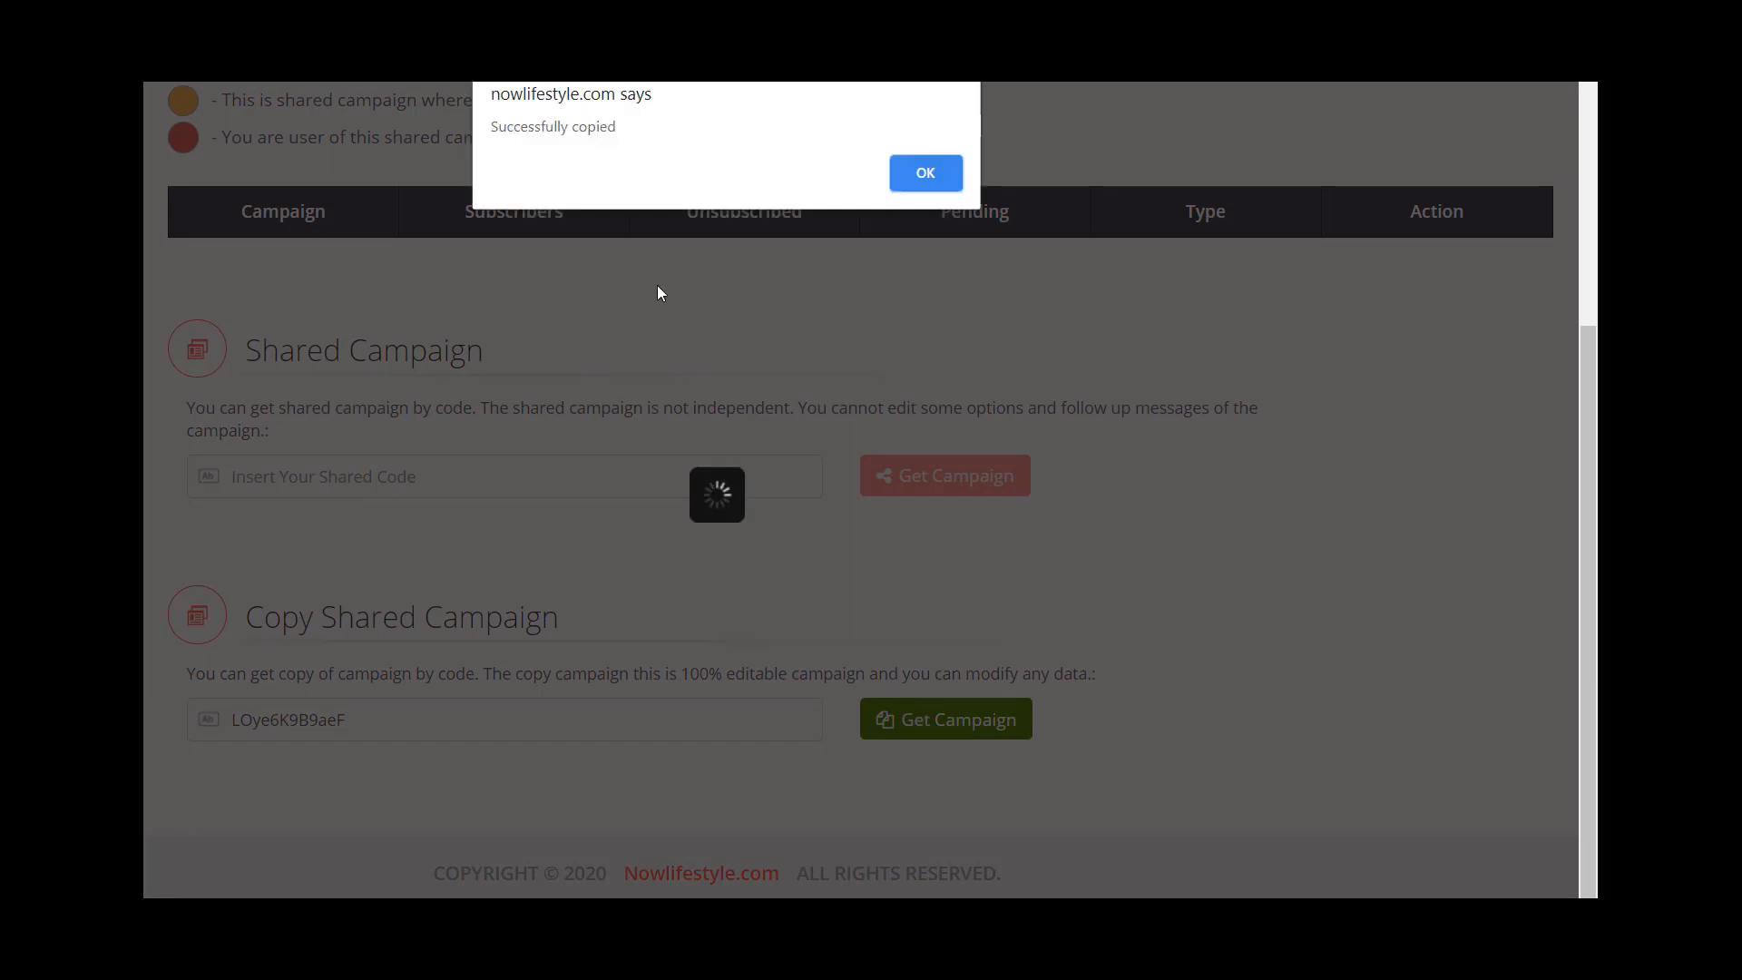
click(939, 173)
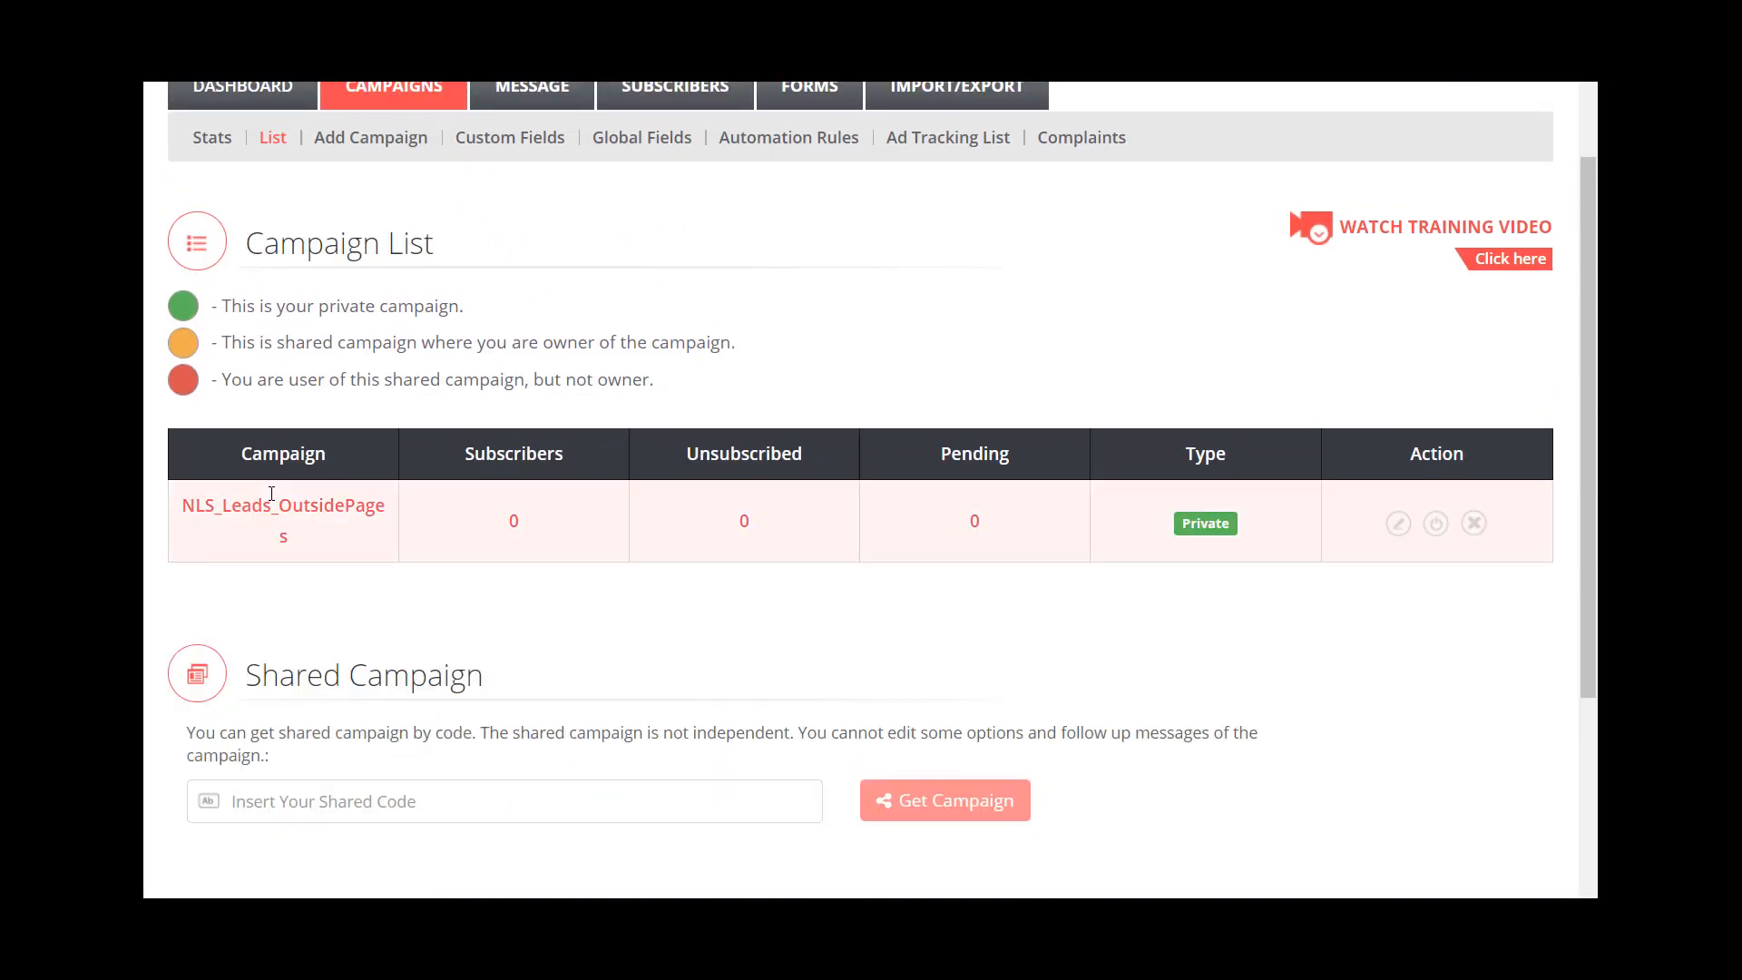
- Open the follow-up messages and examine the message list of the copied NLS_Leads_OutsidePages campaign
scroll(470, 602, up, 1)
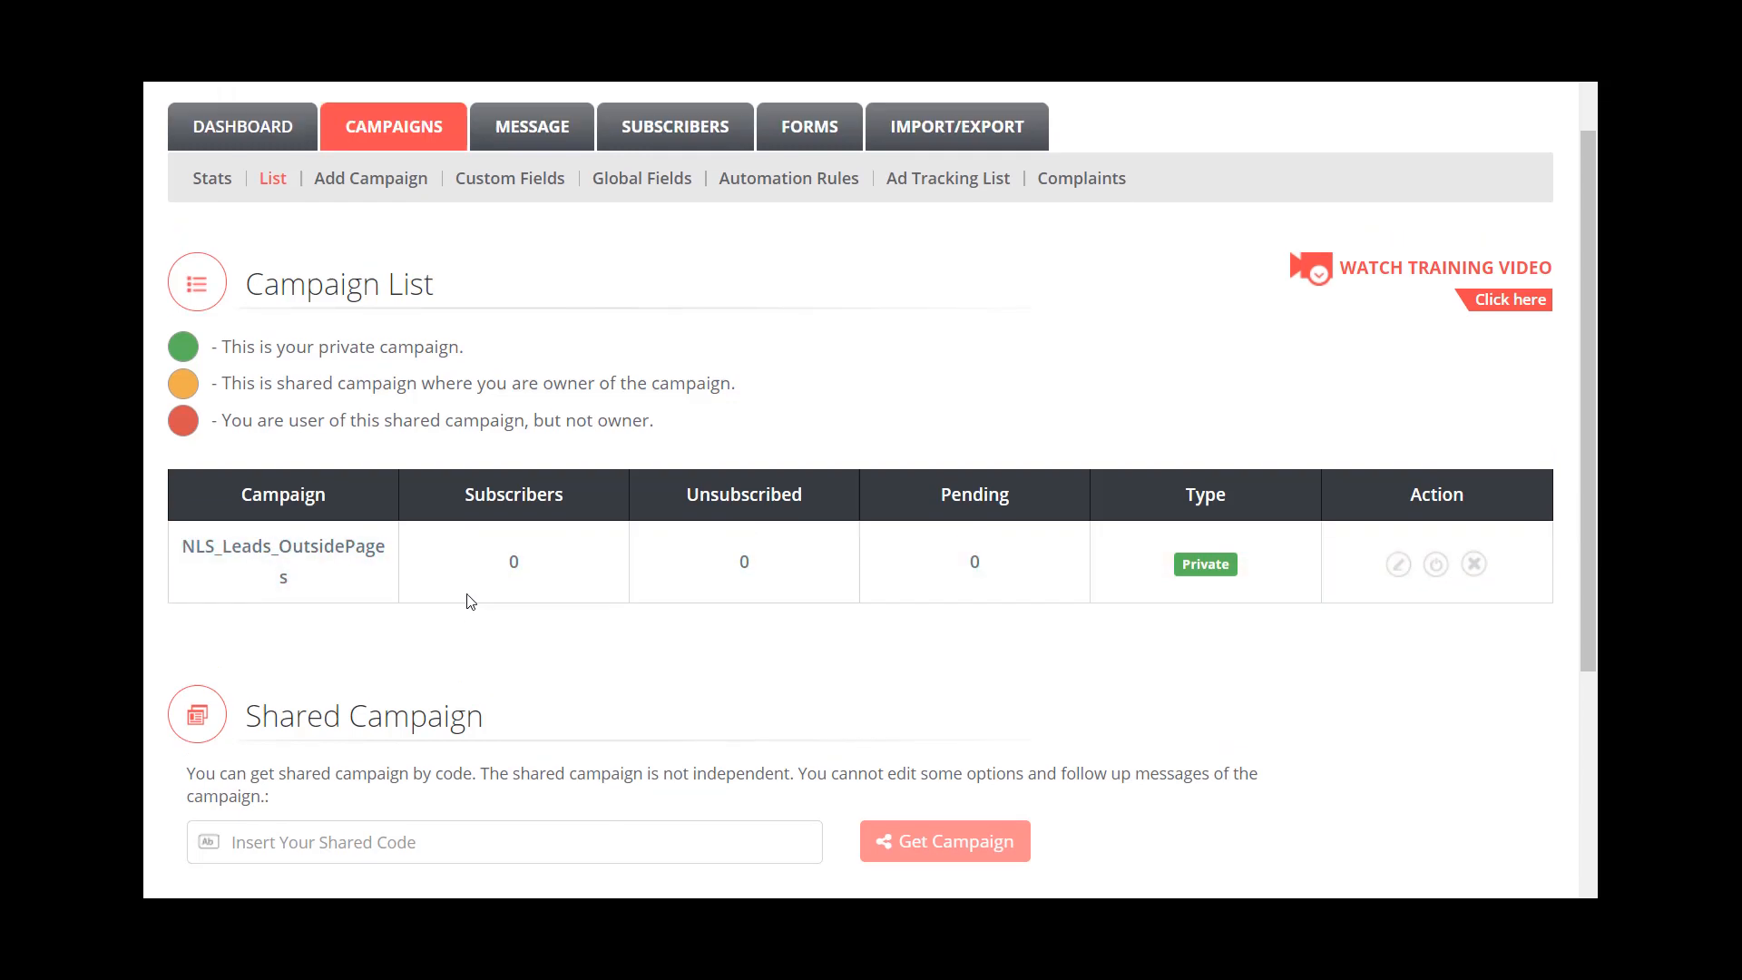
scroll(470, 602, up, 2)
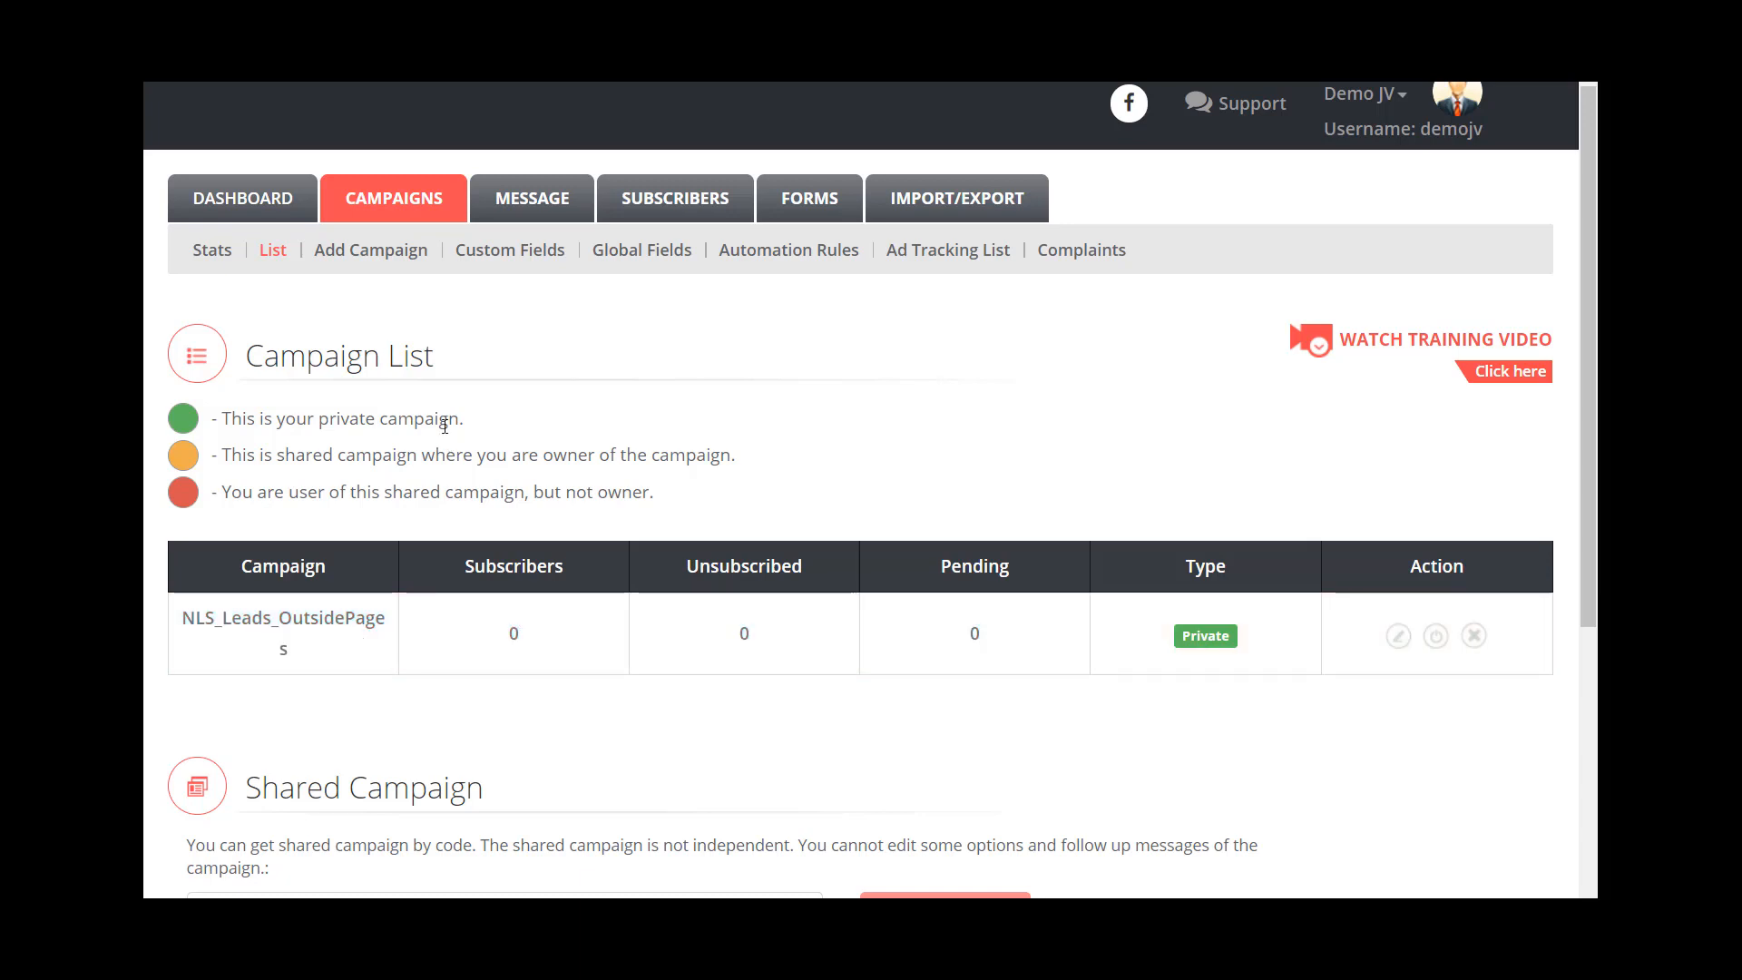
click(545, 202)
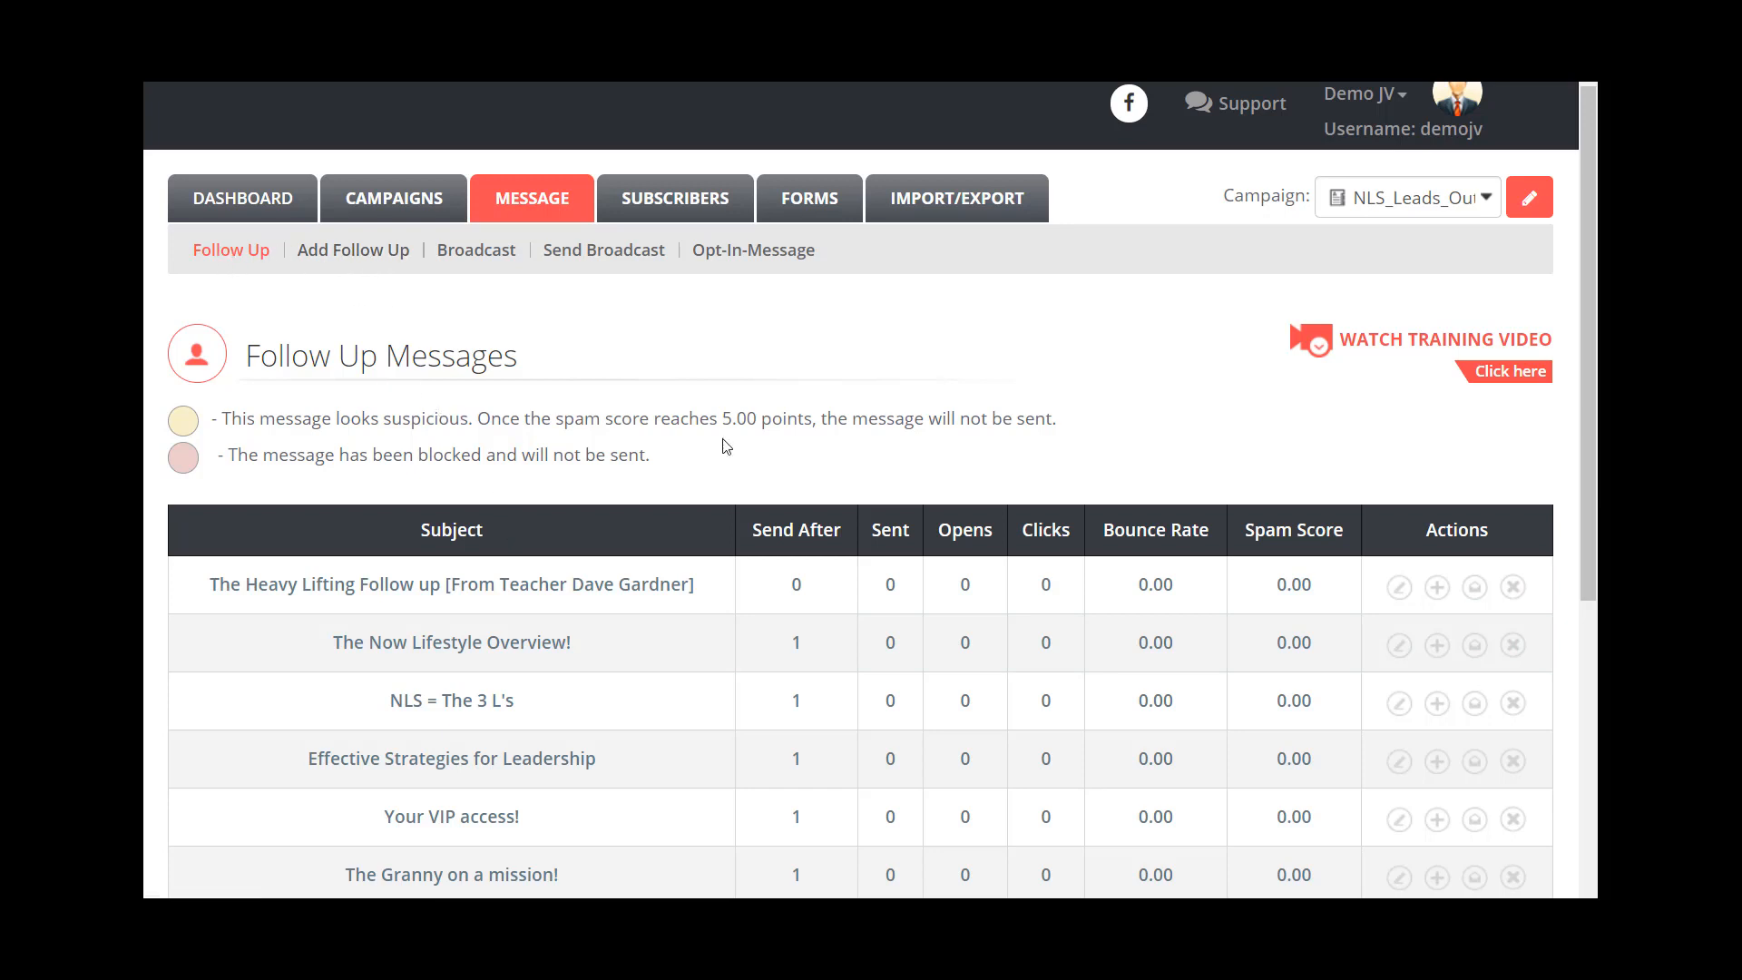
click(1441, 205)
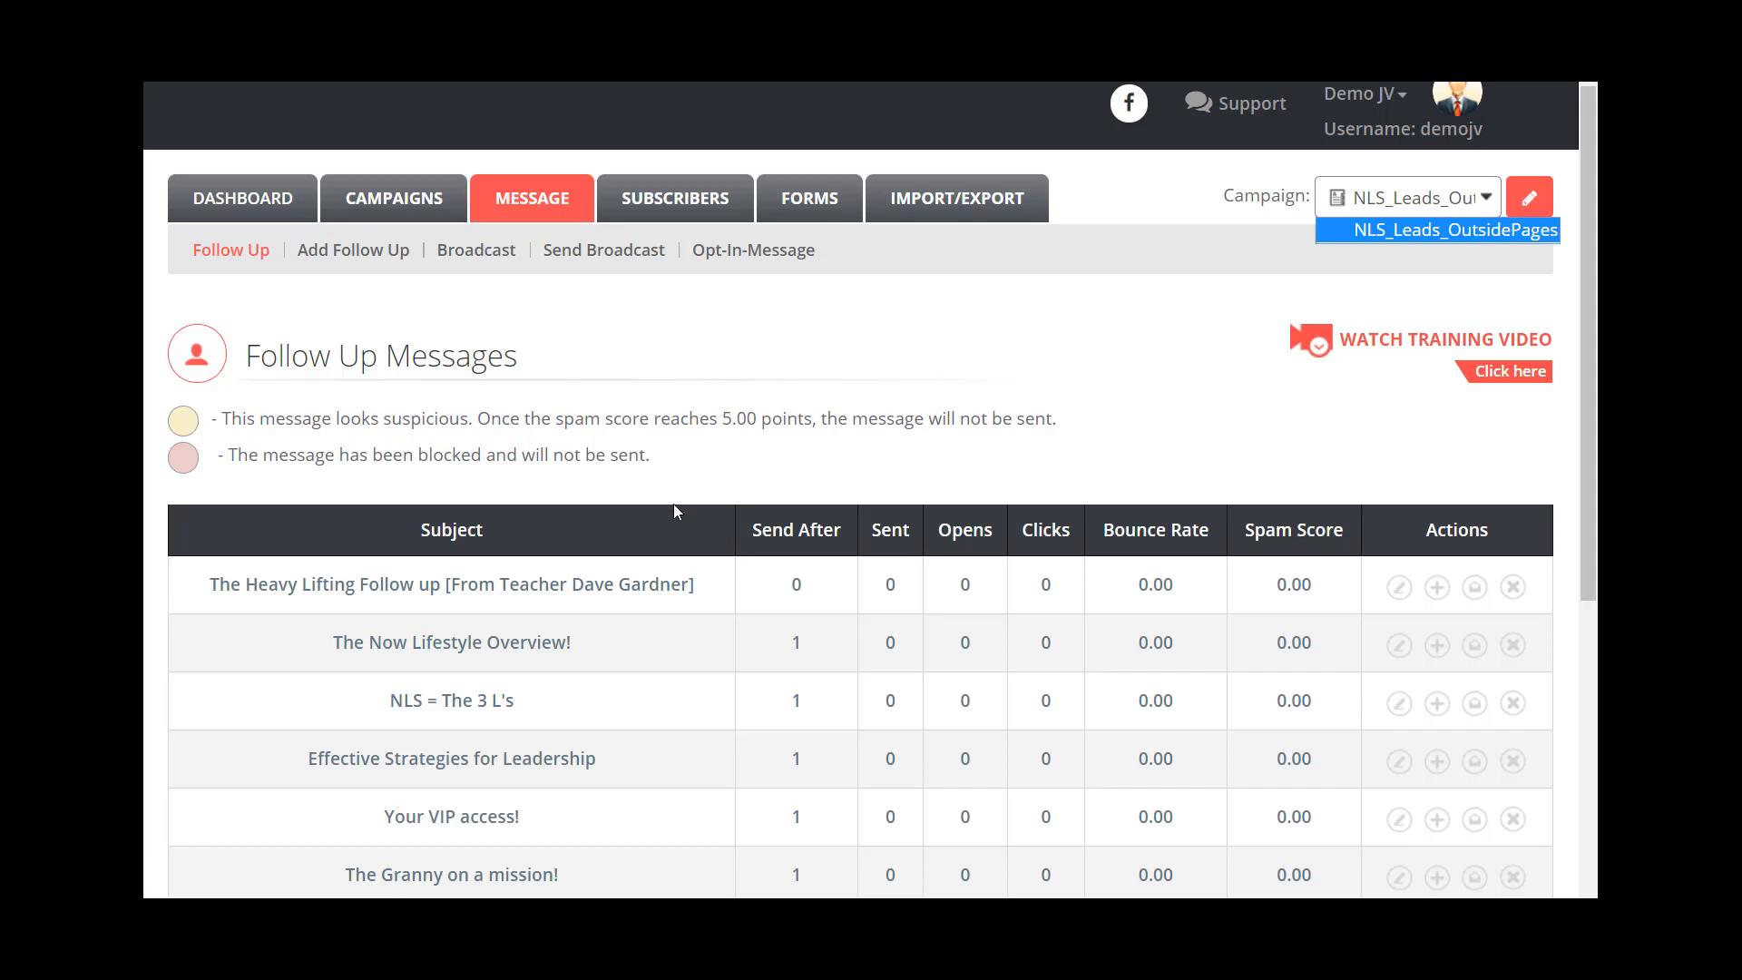
scroll(544, 508, down, 4)
scroll(548, 390, down, 2)
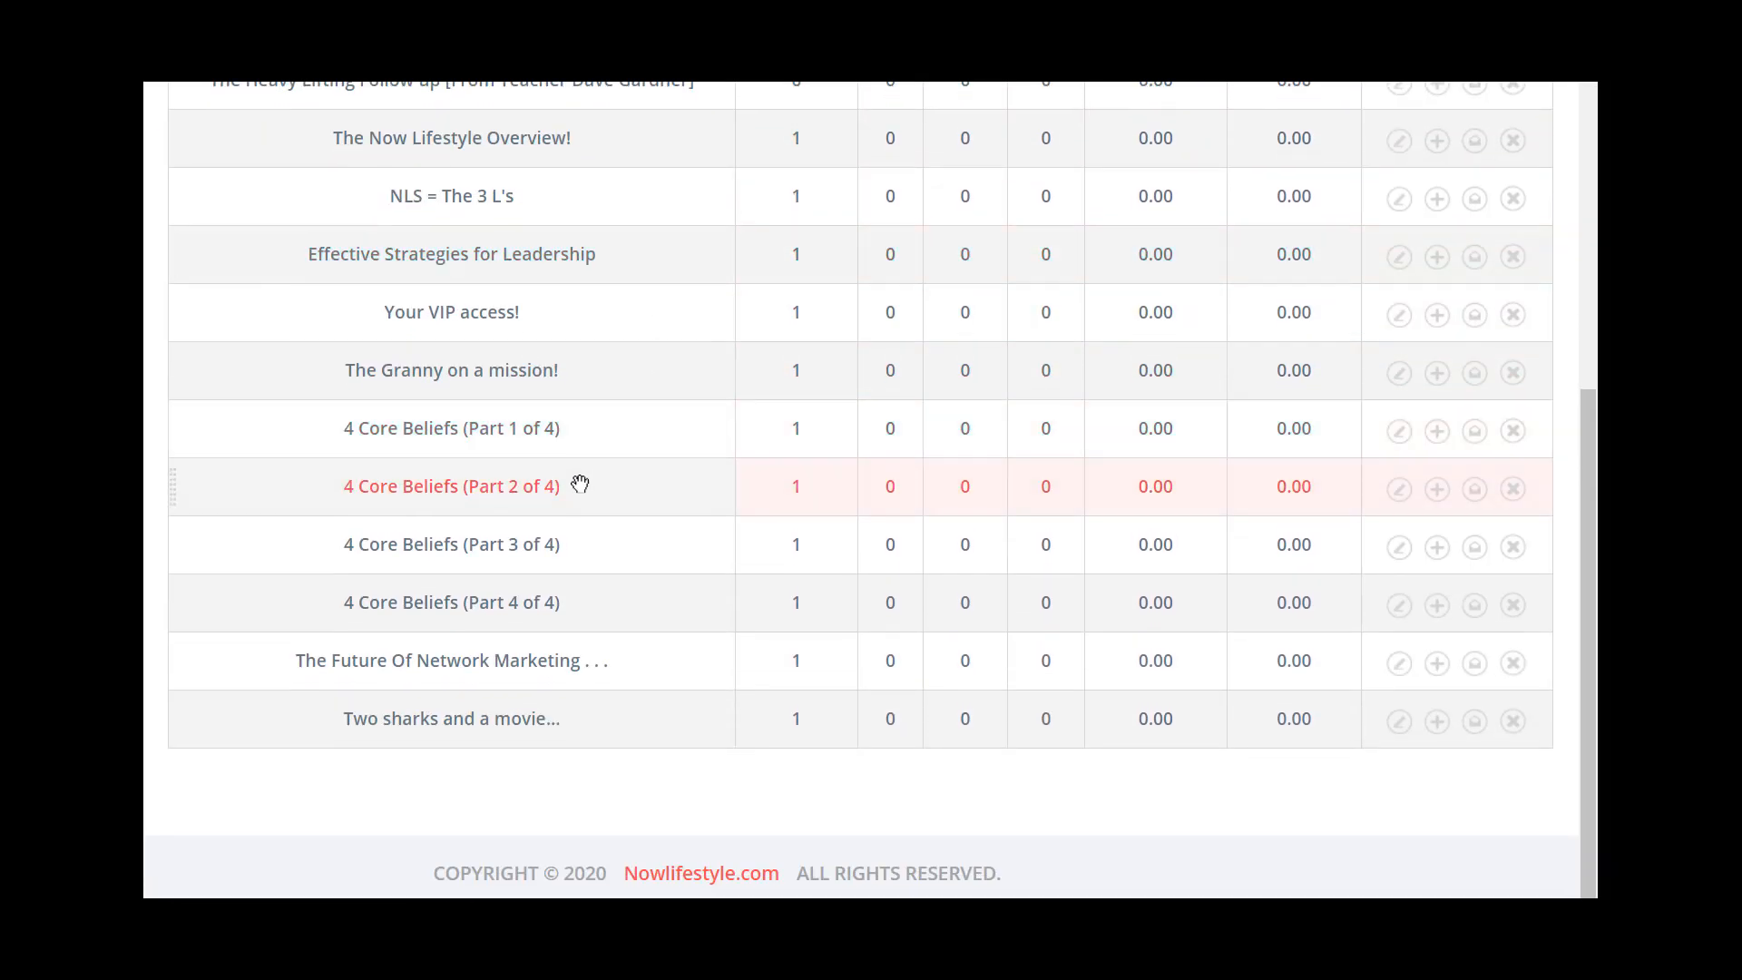
scroll(555, 638, up, 4)
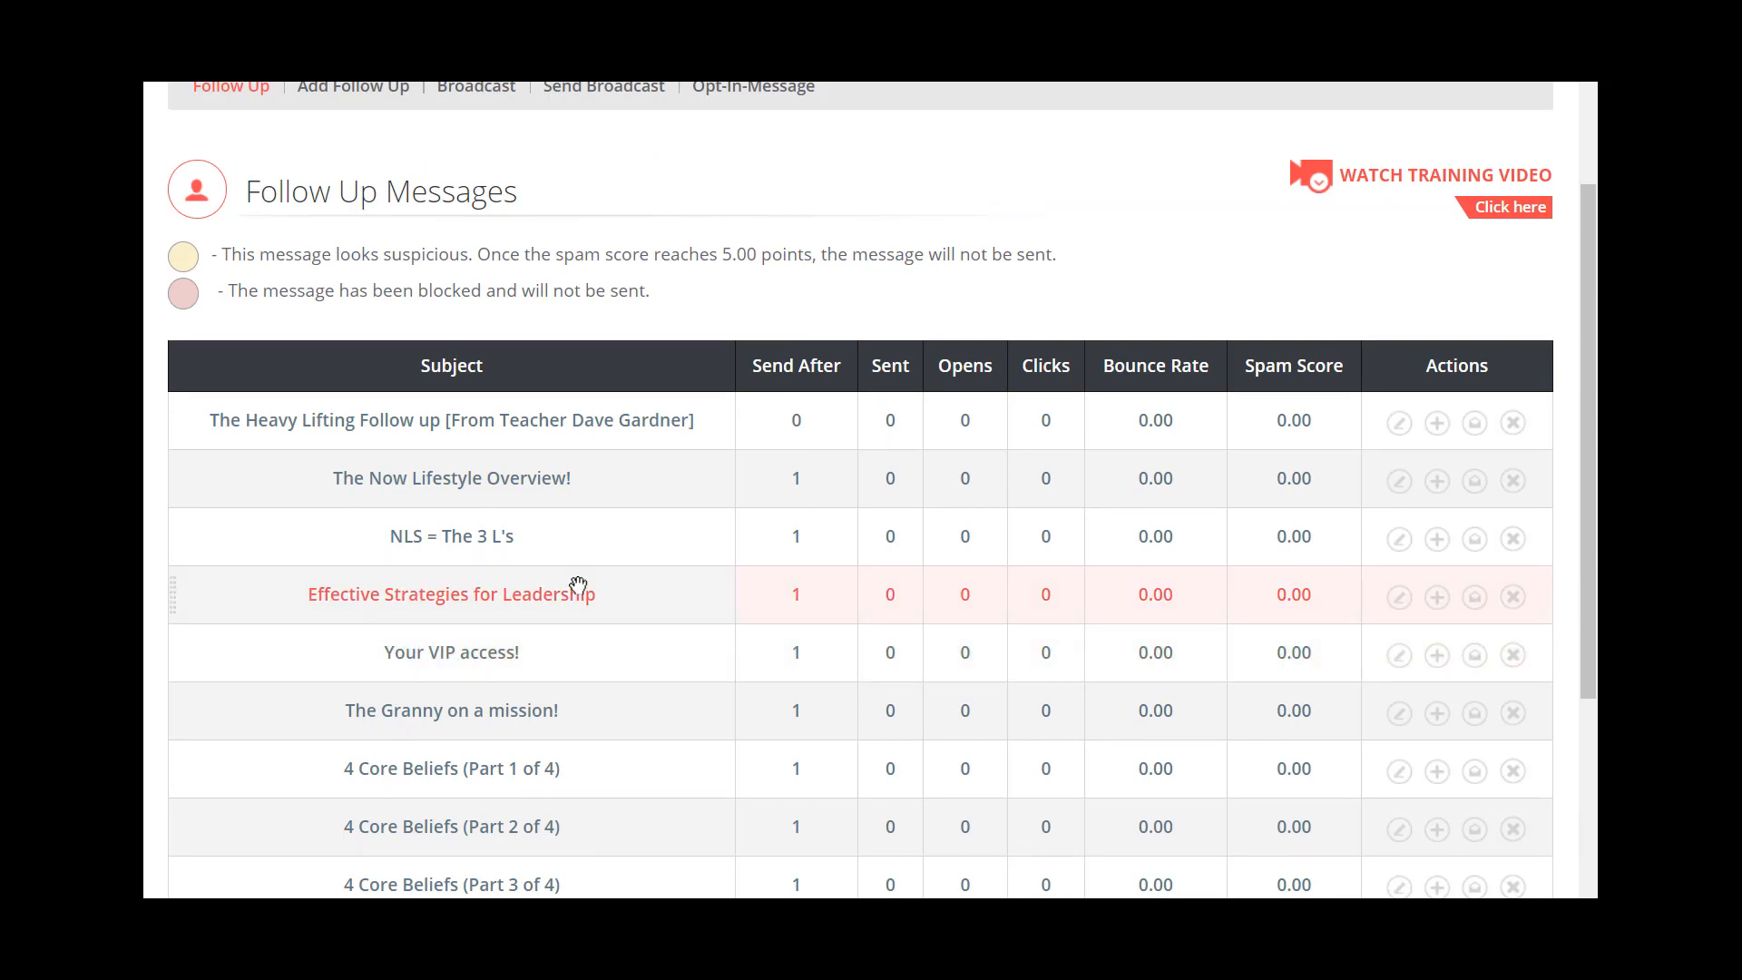
scroll(578, 585, up, 2)
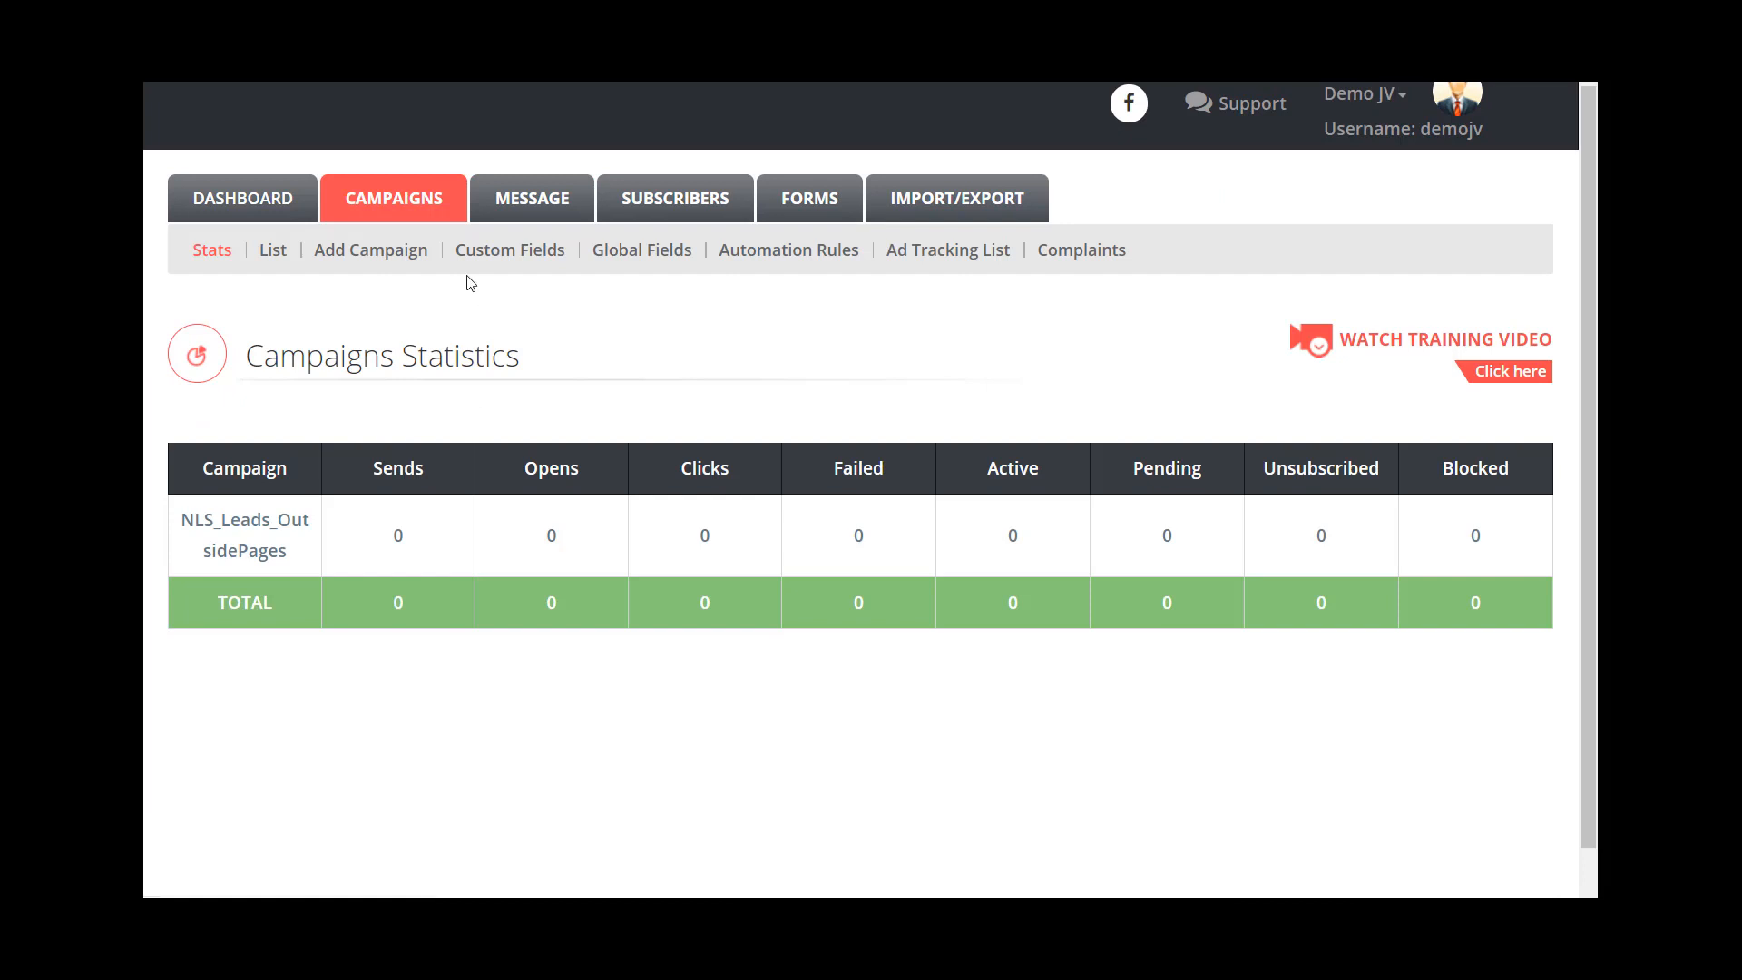
- Return to the campaign list
click(271, 251)
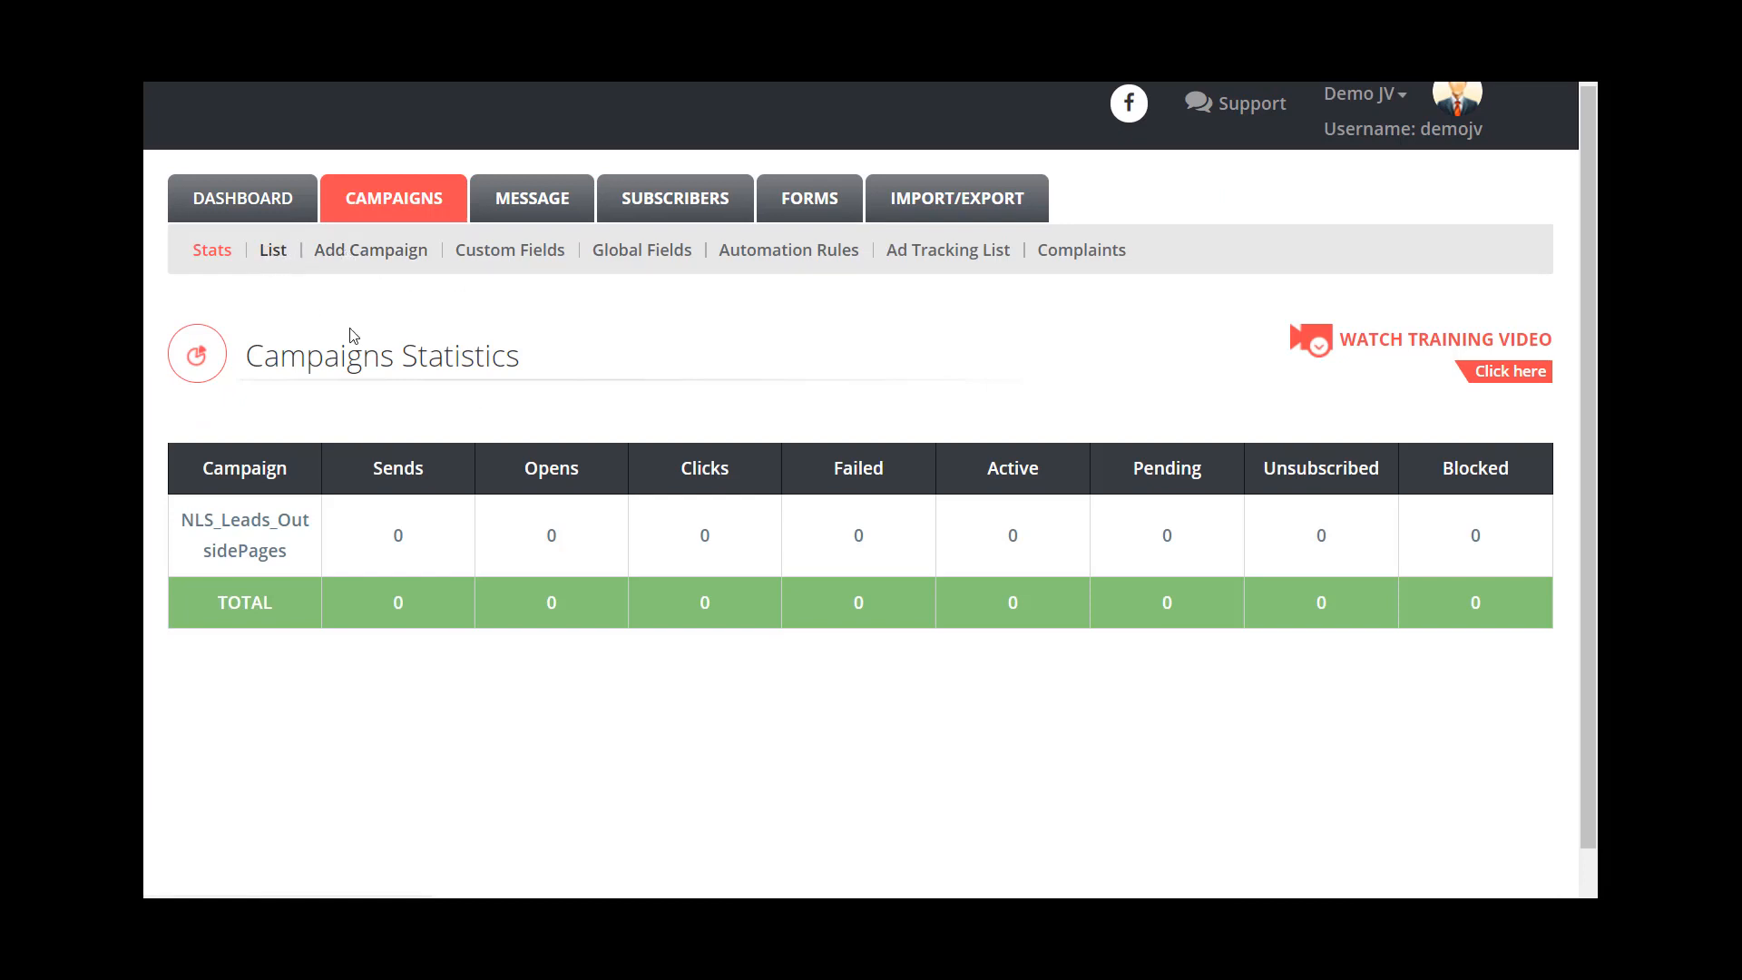